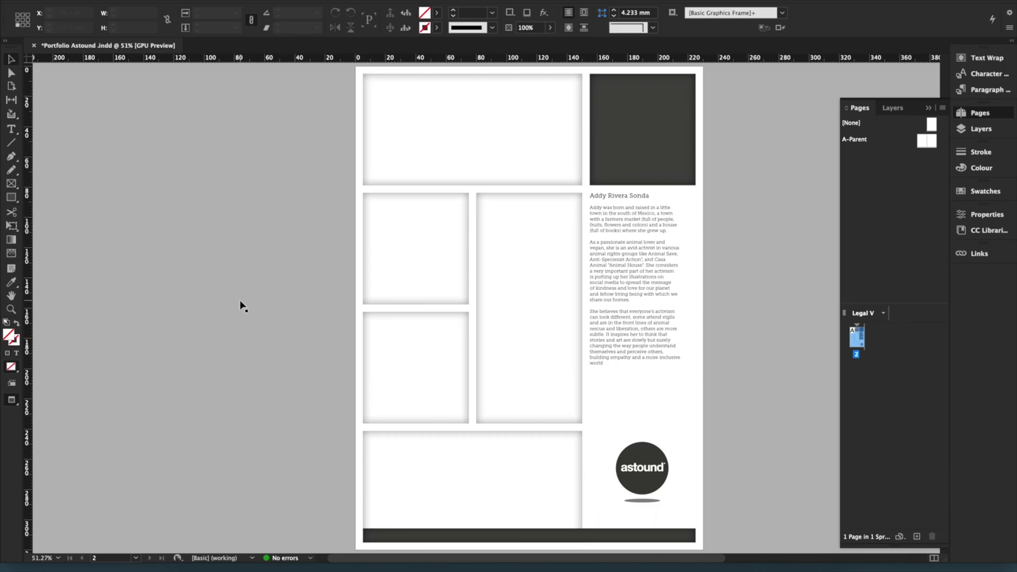
- Enlarge the astound logo below the biography proportionally to about 55 mm wide and 64 mm high
click(656, 473)
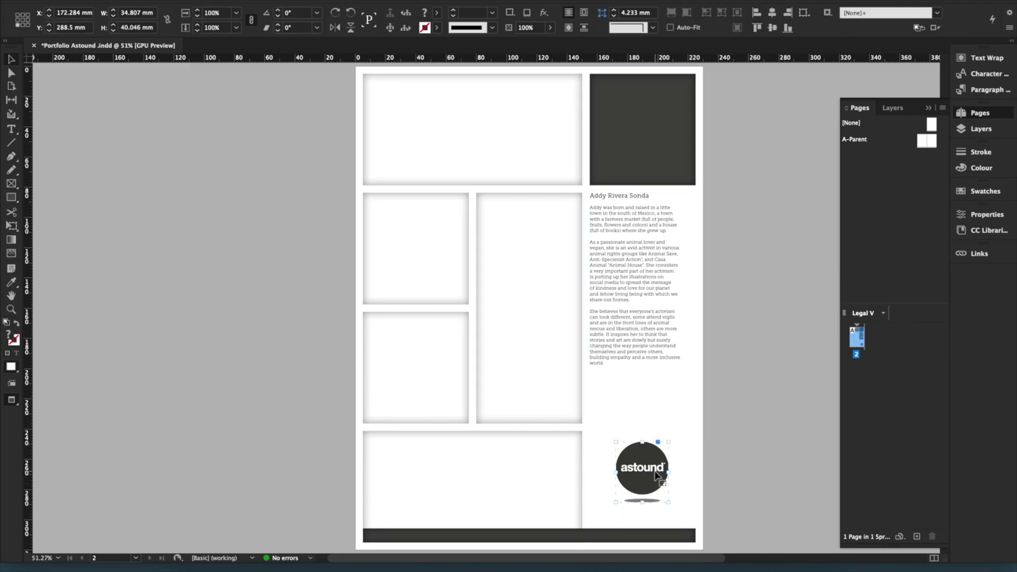
drag(654, 471, 684, 424)
key(super+z)
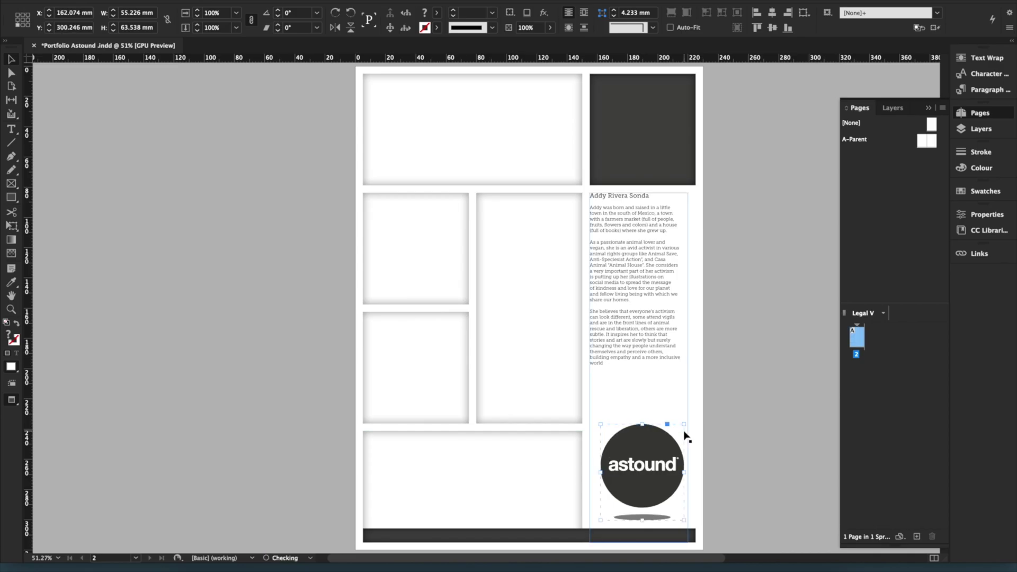
click(736, 444)
- Set the artist's name heading above the biography to font weight 700
scroll(652, 447, up, 2)
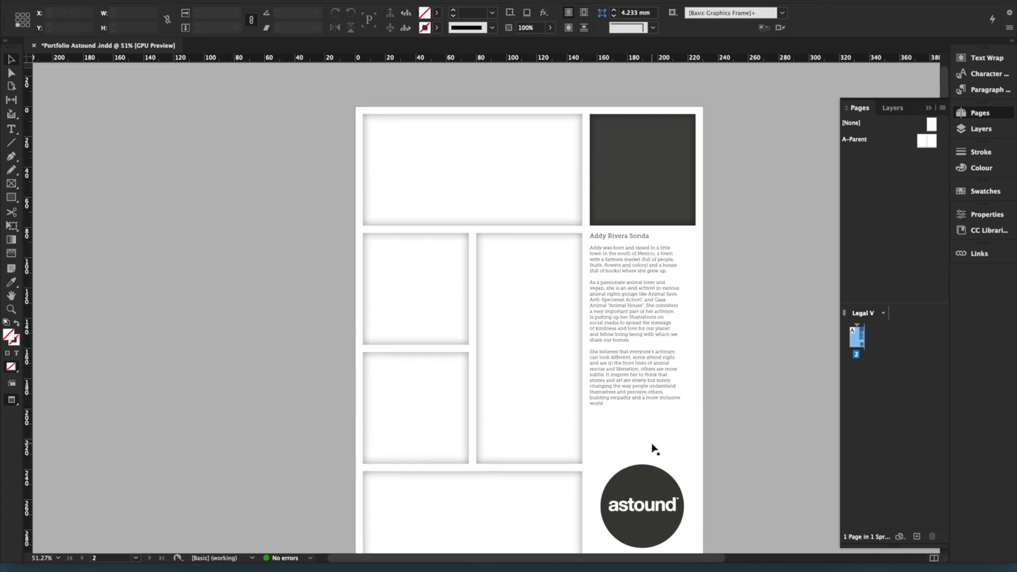
scroll(606, 354, up, 2)
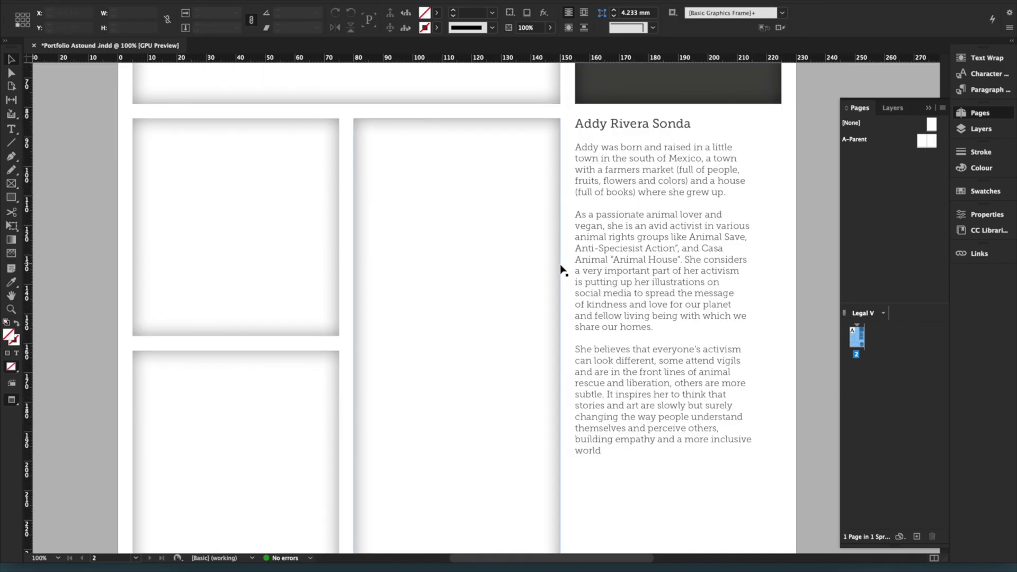
scroll(562, 268, up, 10)
scroll(561, 267, right, 4)
scroll(563, 281, down, 8)
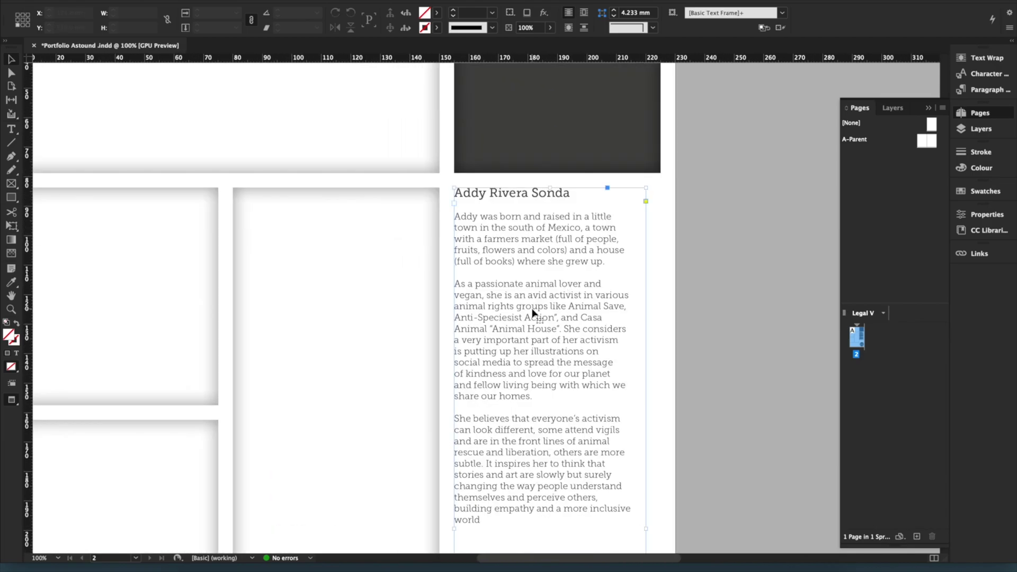
click(531, 249)
click(379, 250)
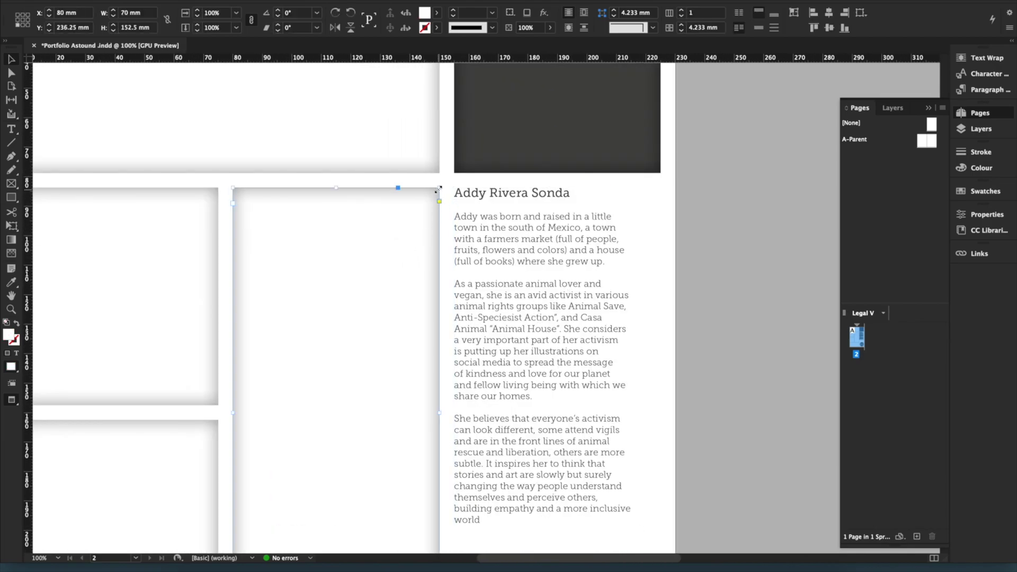
triple_click(506, 195)
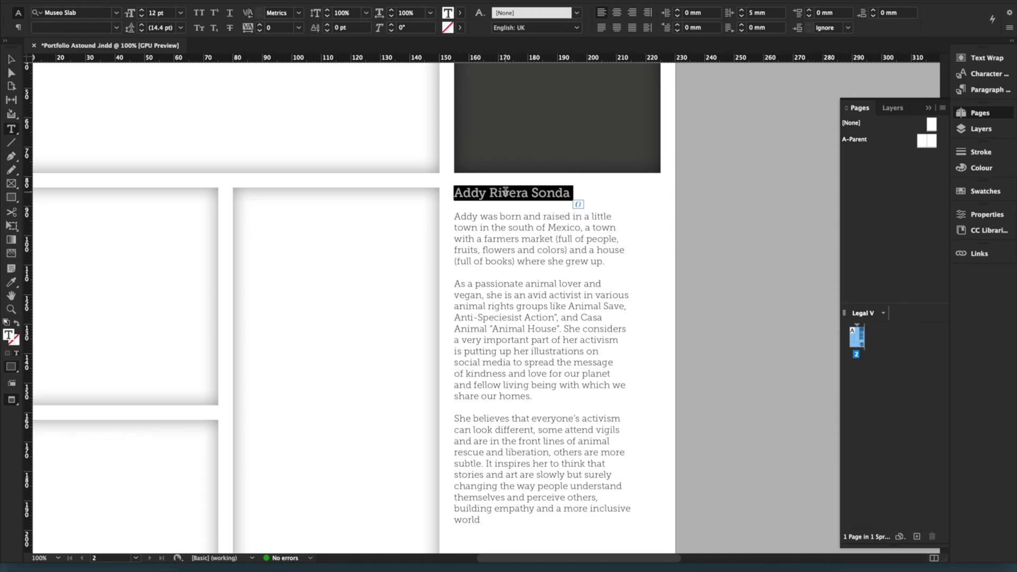
click(117, 28)
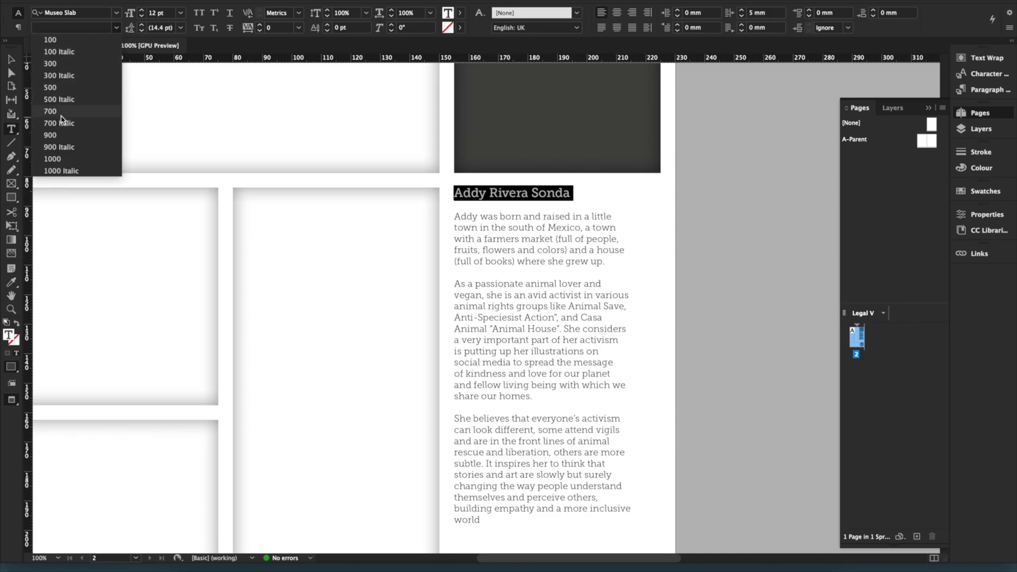
click(65, 117)
click(554, 208)
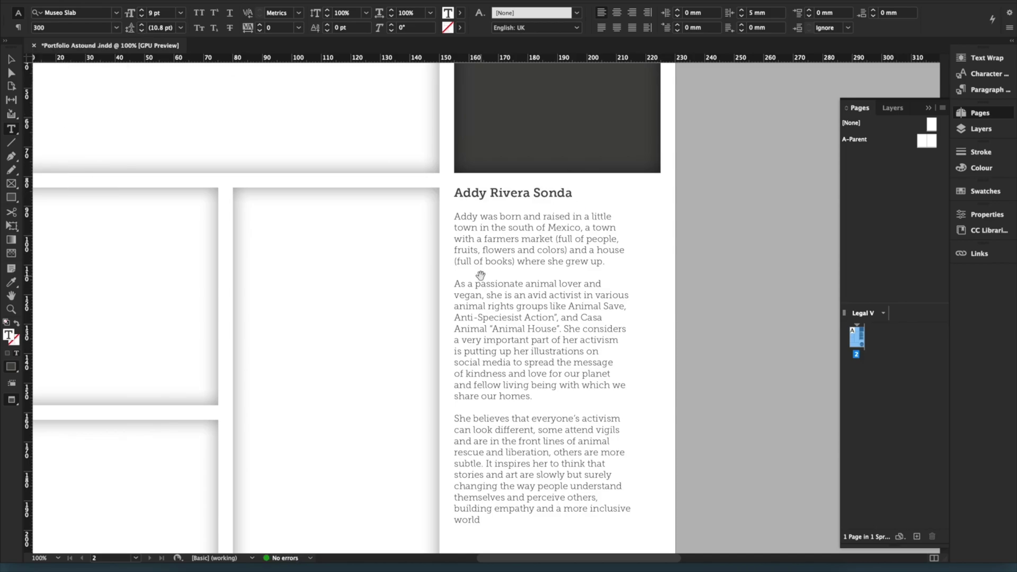
- Paste the copied illustration into each of the five empty picture frames: the two wide, two small and one tall
key(super+0)
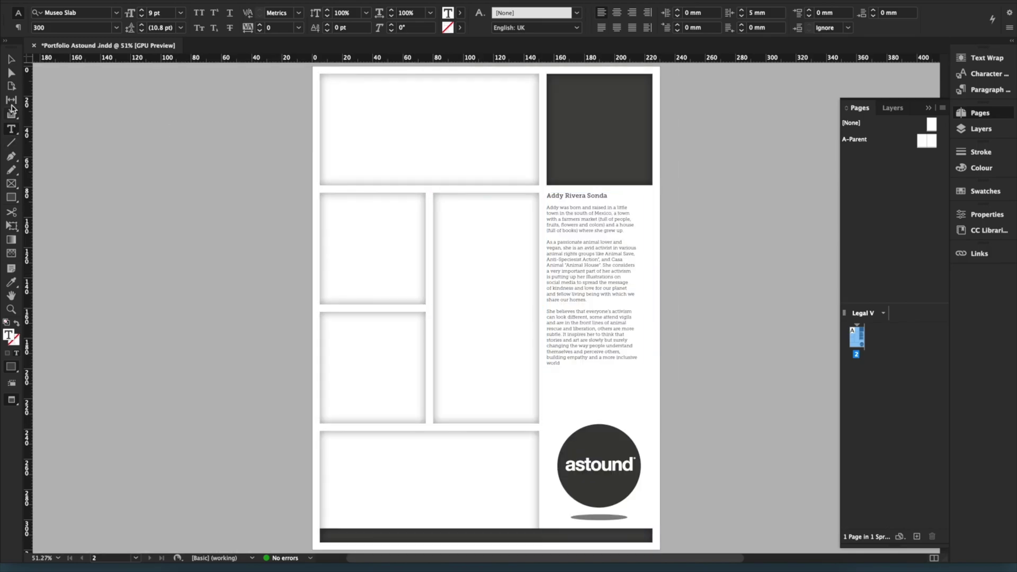
click(11, 60)
click(444, 121)
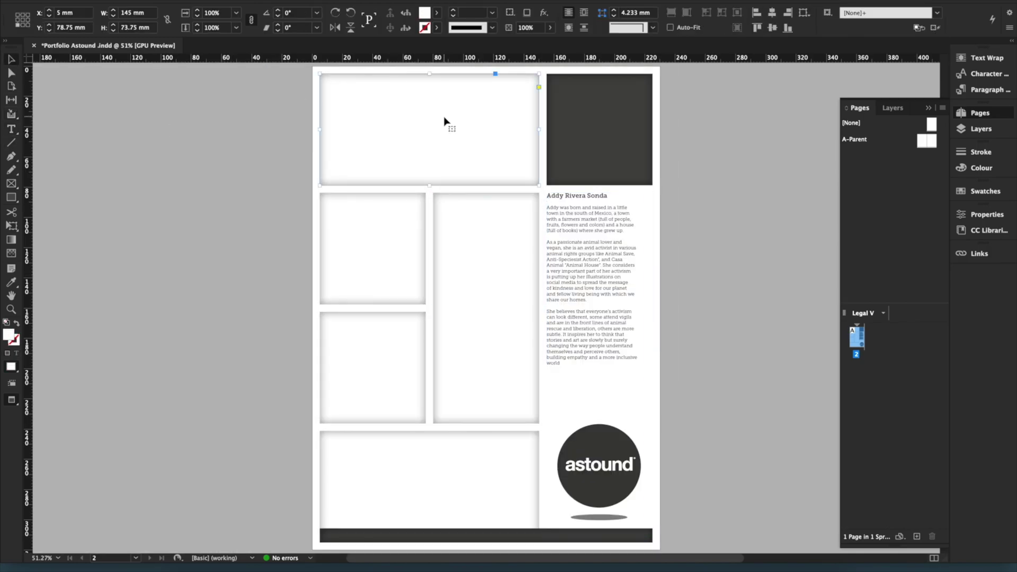
key(super+alt+v)
click(386, 223)
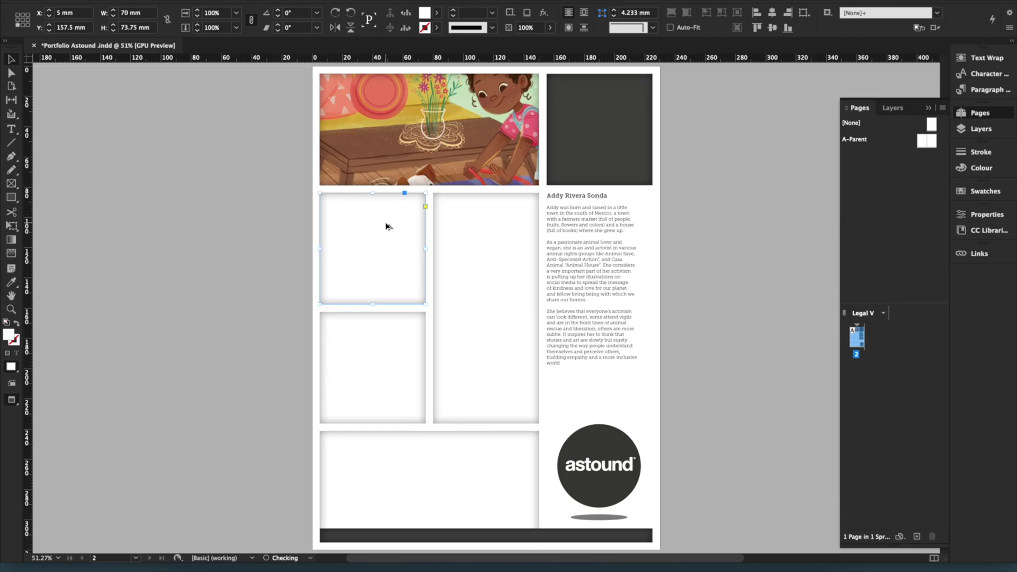
key(super+alt+v)
click(466, 257)
key(alt+super+v)
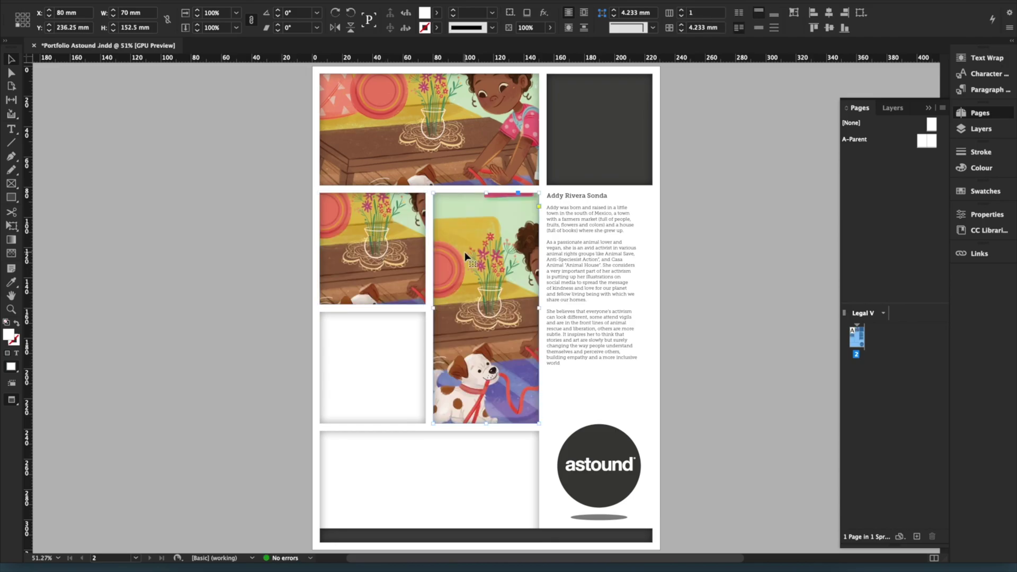
click(398, 351)
key(alt+super+v)
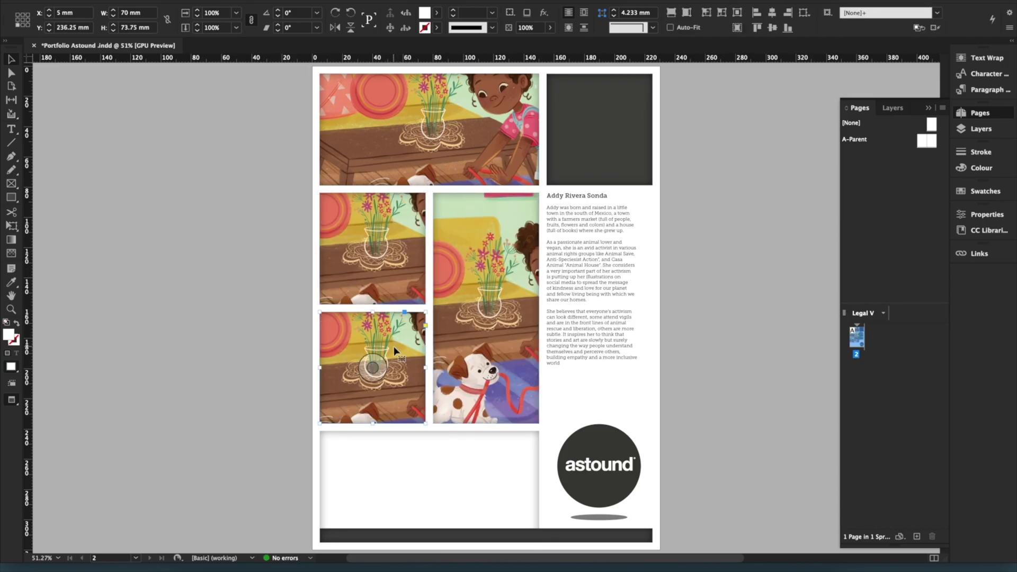
click(417, 510)
key(alt+super+v)
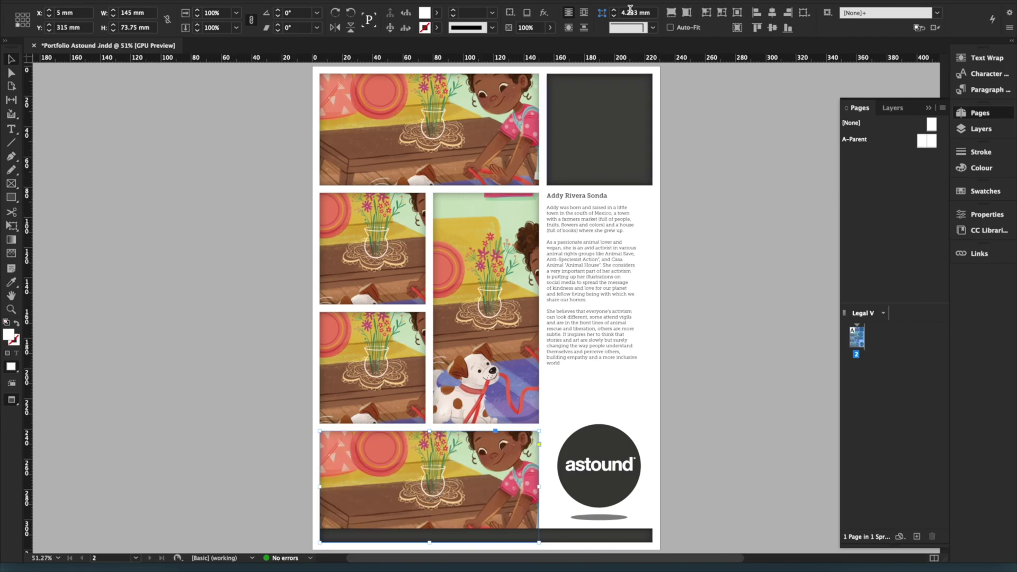
- Reduce the nested picture container inside the lower small frame to about 255 mm by 203 mm
click(373, 249)
click(374, 365)
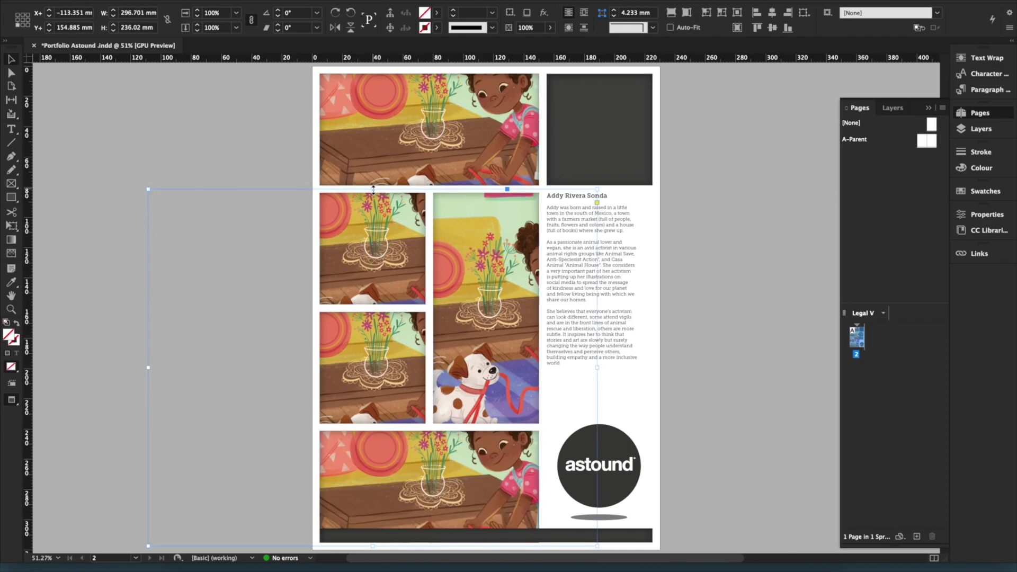
drag(374, 188, 374, 214)
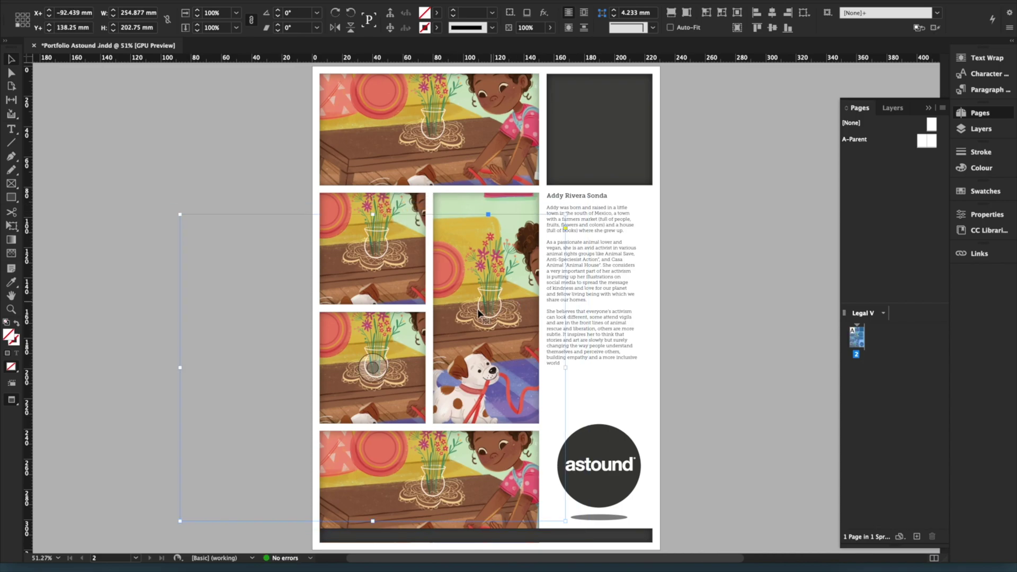
- Reposition the illustration inside the tall frame so the girl's head and arms fill the visible area
click(472, 212)
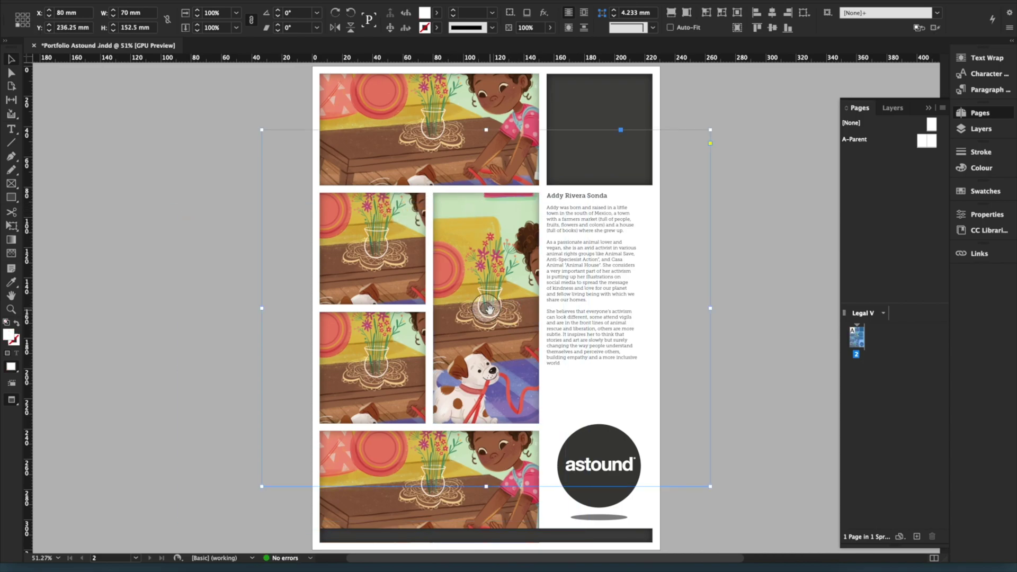
click(705, 136)
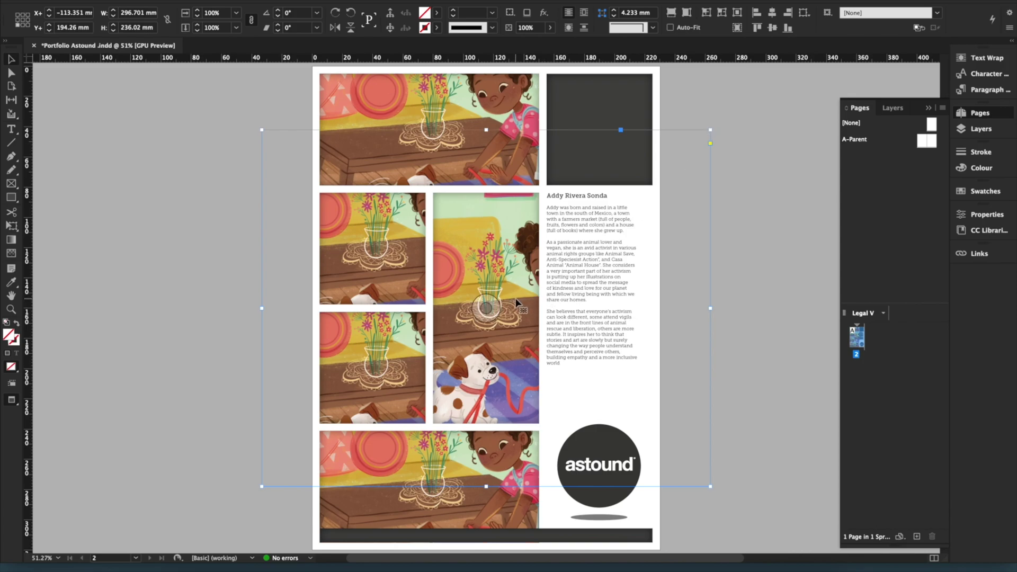
drag(494, 308, 453, 312)
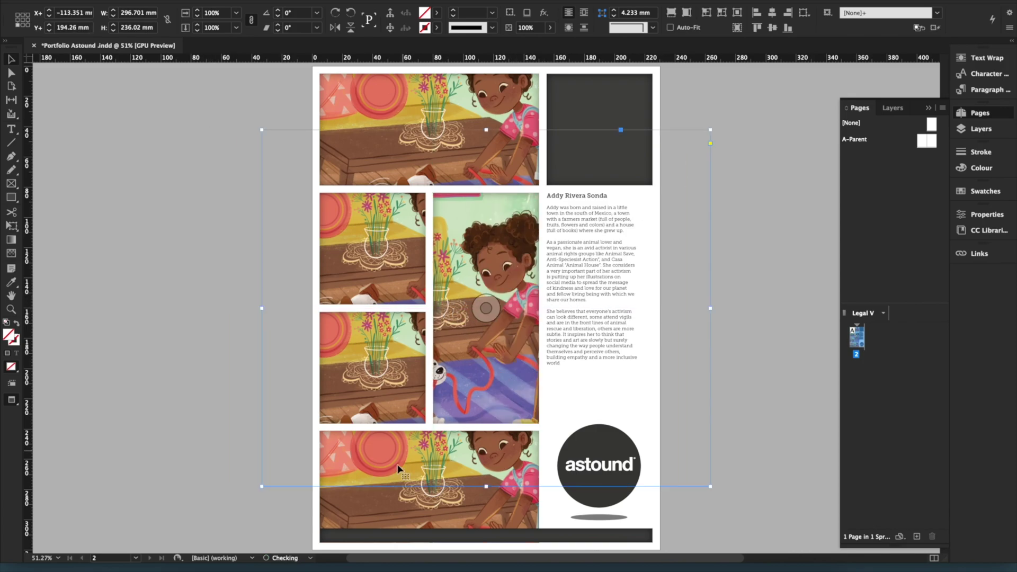
- Reduce the nested picture container in the bottom wide frame to about 192 mm by 152.5 mm
click(436, 501)
click(429, 427)
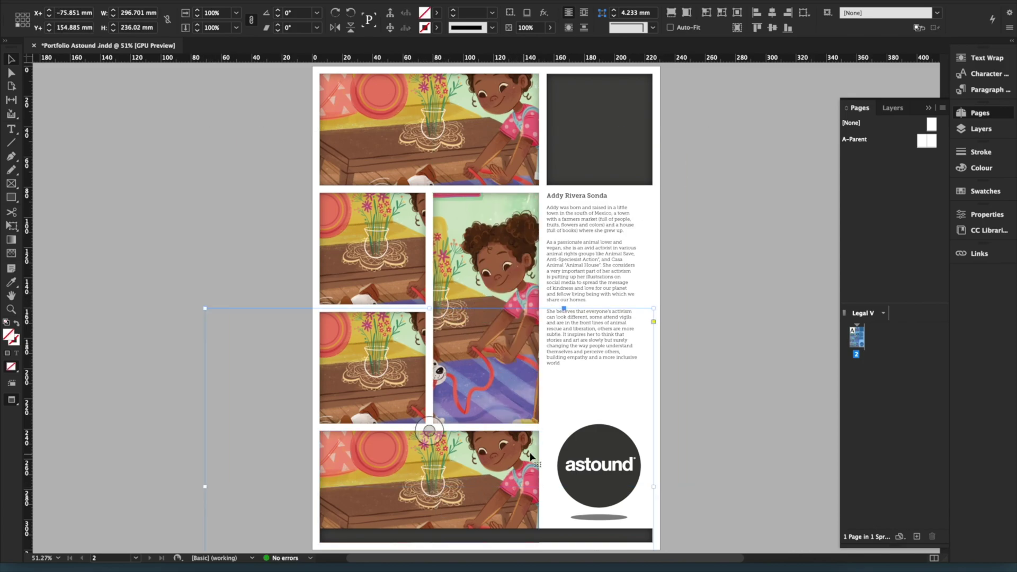
drag(654, 307, 574, 372)
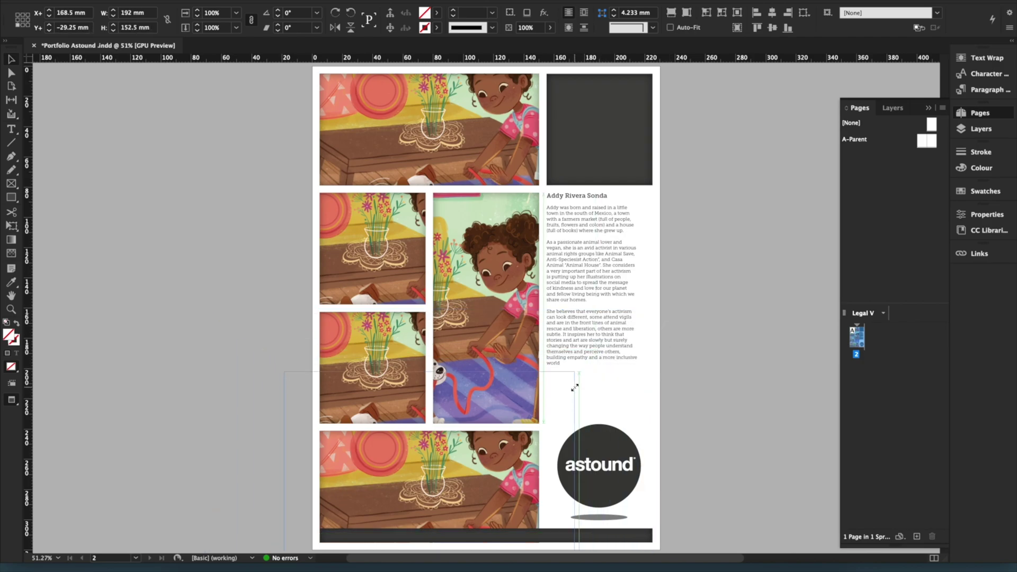
- Scale the bottom frame's illustration to about 67% and reposition it to show the cushions, table and girl
key(ctrl+z)
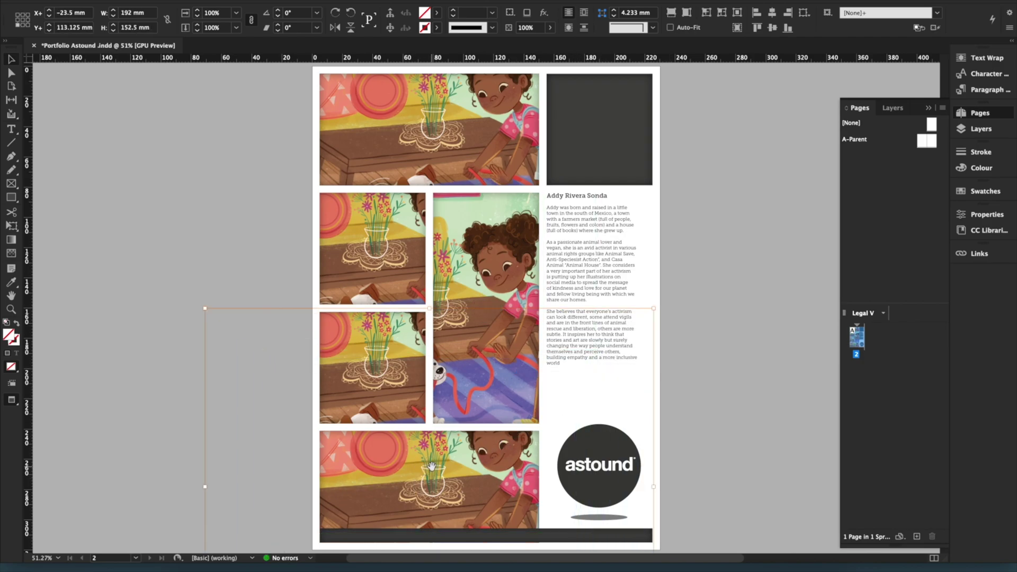
key(ctrl+z)
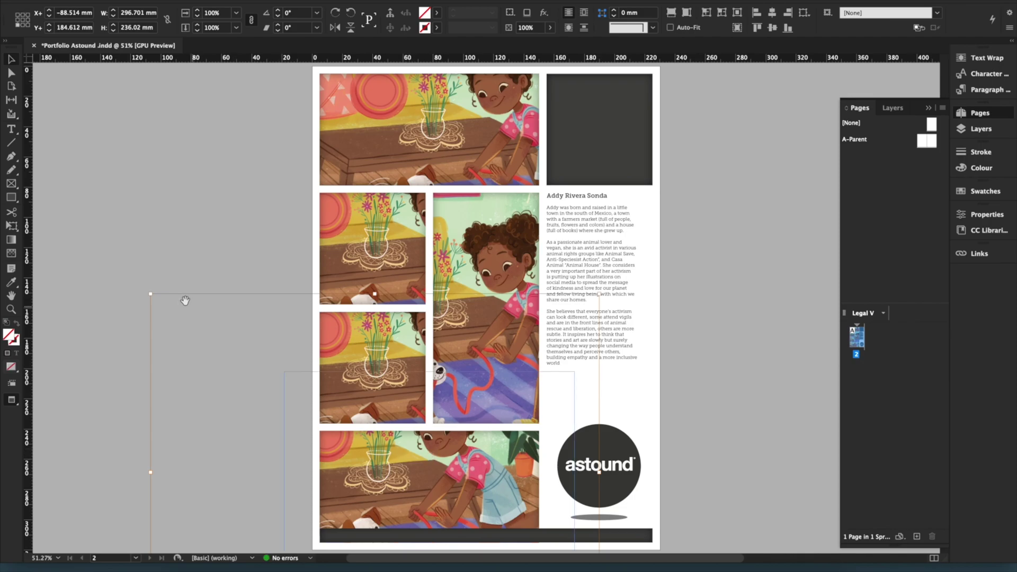
drag(151, 295, 342, 411)
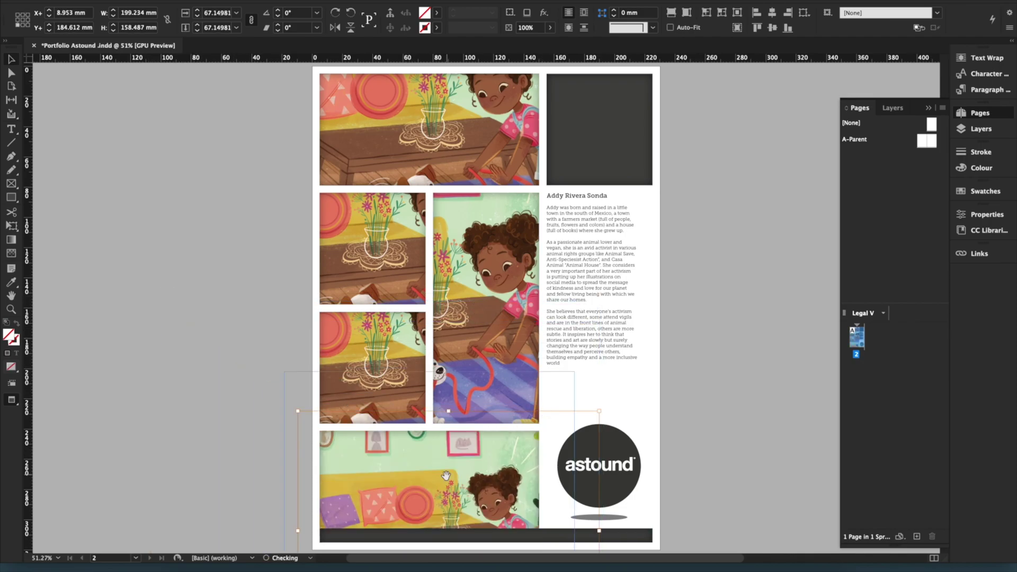
drag(440, 486, 430, 443)
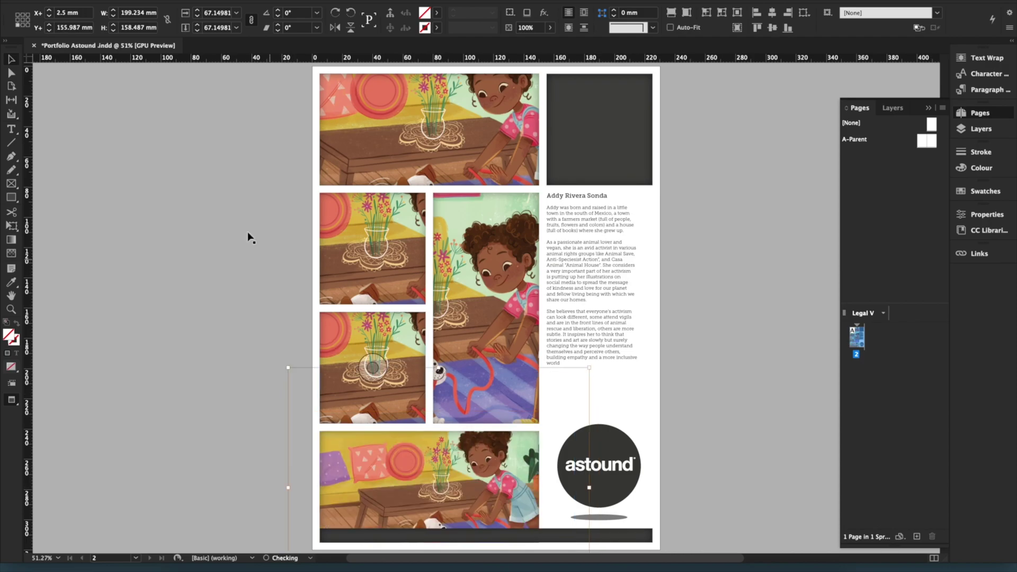
- Paste the portrait photo from the pasteboard object into the dark square frame and fill the frame proportionally
click(154, 471)
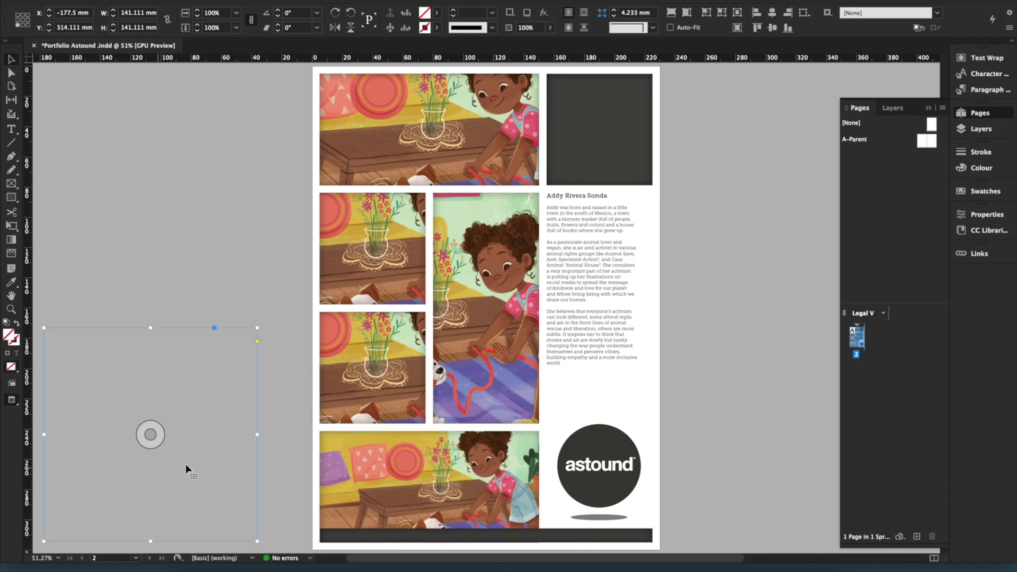
click(634, 152)
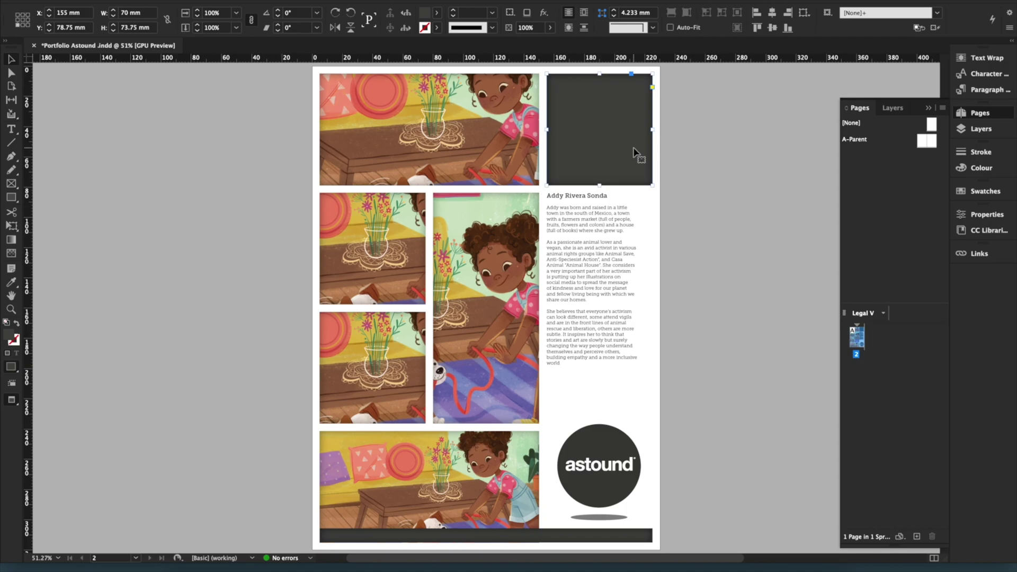
key(alt+super+v)
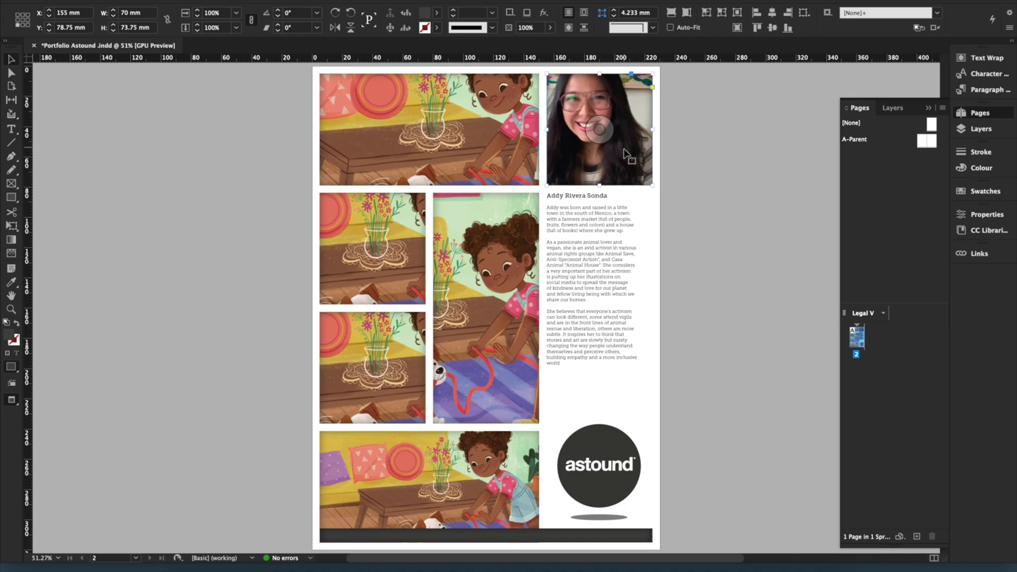
right_click(624, 149)
mouse_move(688, 350)
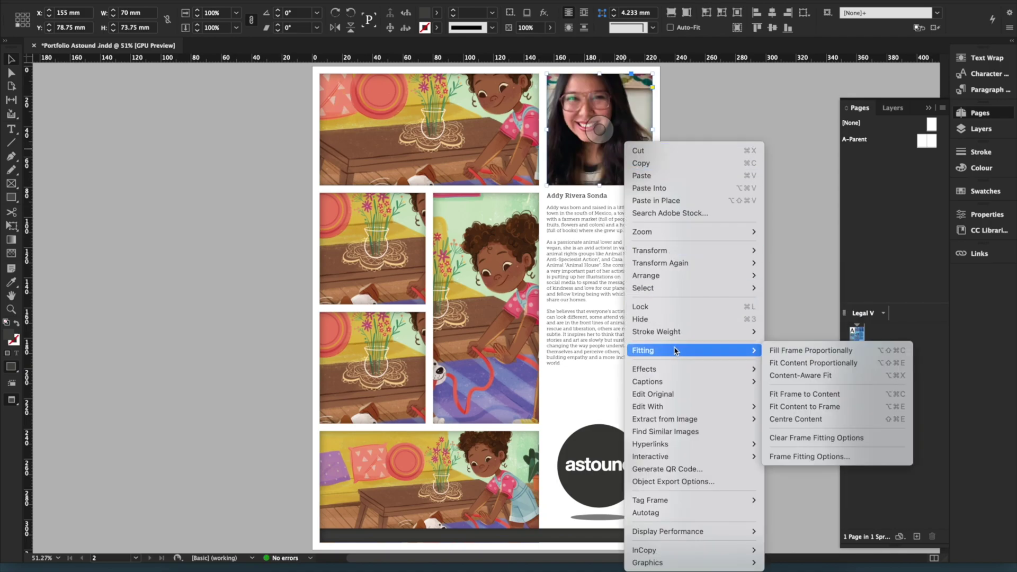
click(792, 352)
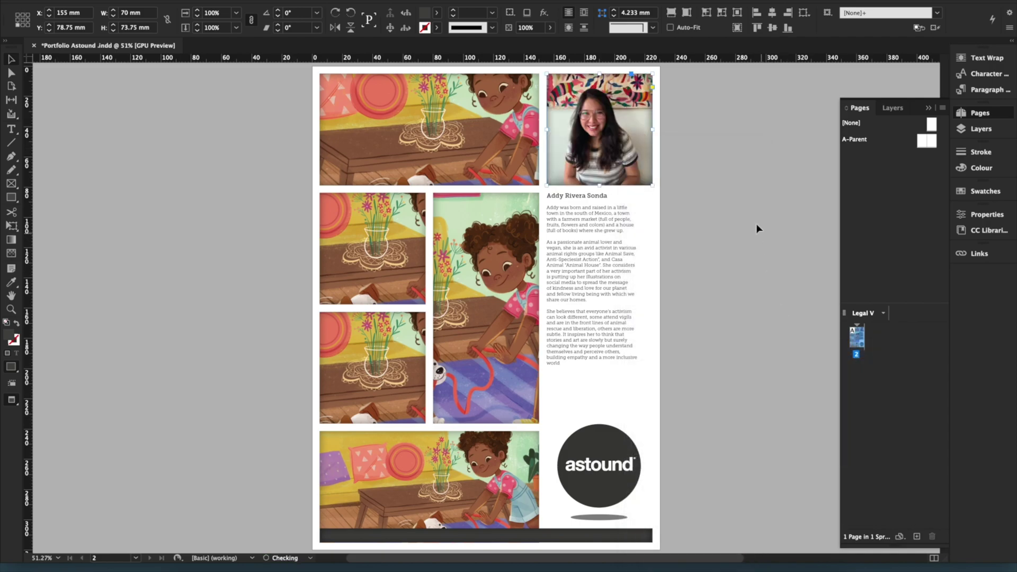
click(733, 180)
- Try narrowing the tall picture frame from the edge beside the biography, and undo the change
scroll(600, 249, right, 2)
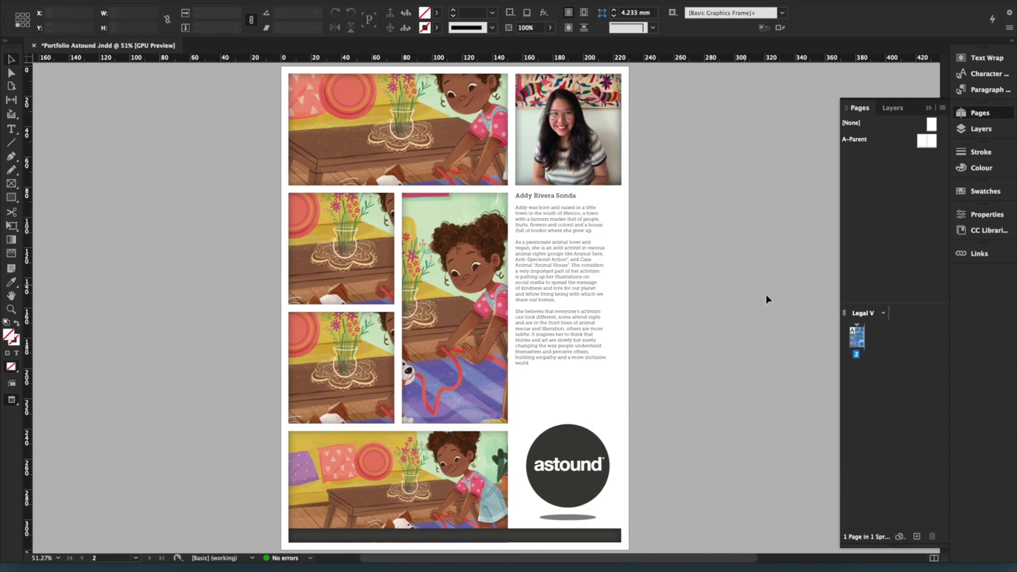
click(492, 249)
drag(507, 309, 486, 310)
key(super+z)
click(679, 317)
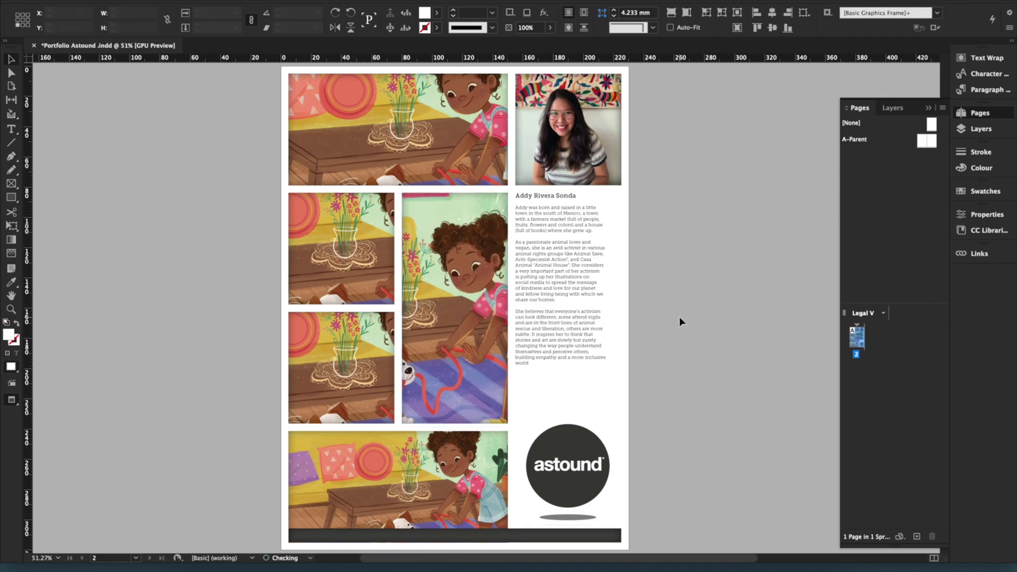
- Add a new page to the portfolio document
click(917, 537)
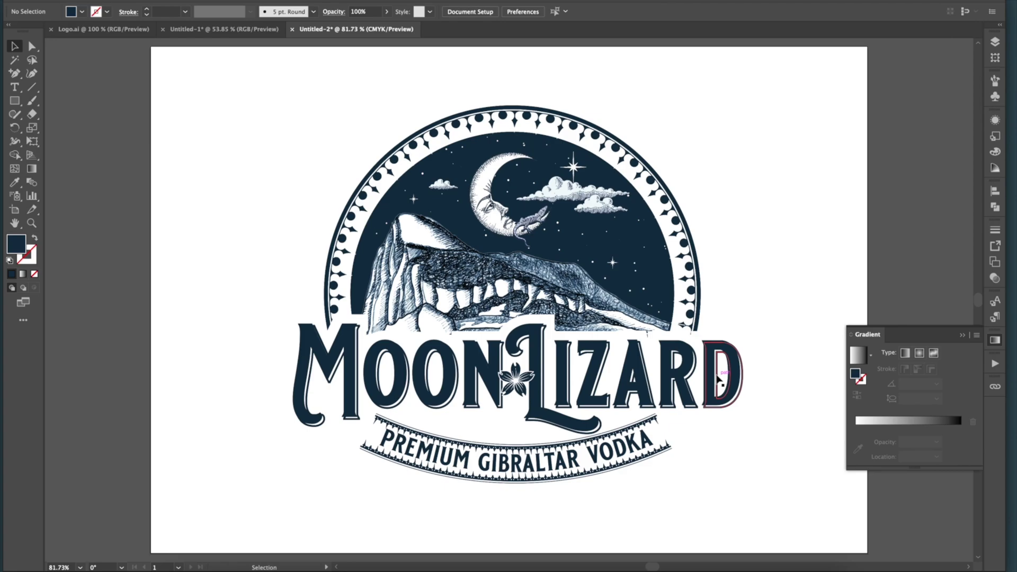
click(534, 224)
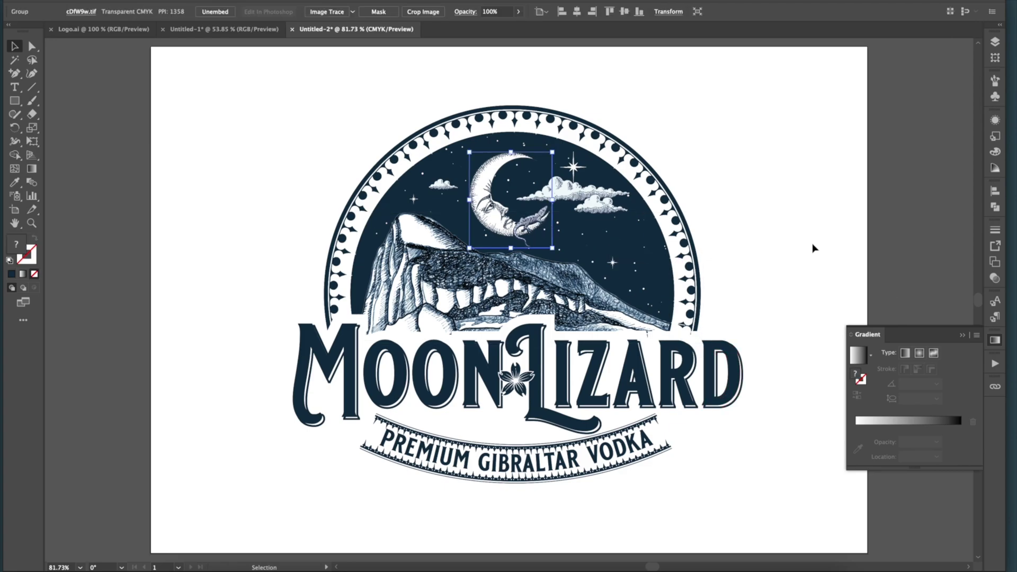
click(745, 248)
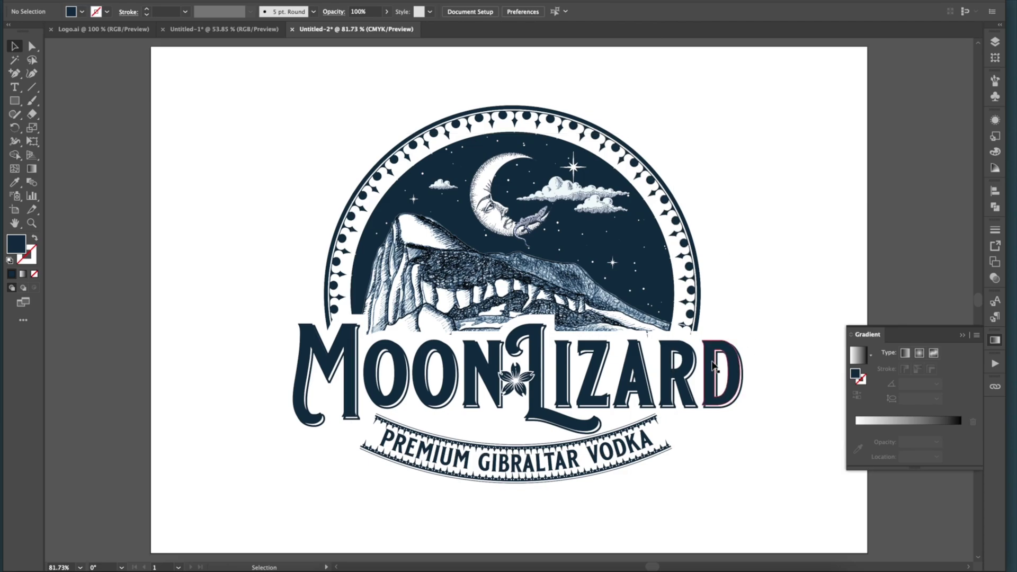
click(714, 365)
click(507, 229)
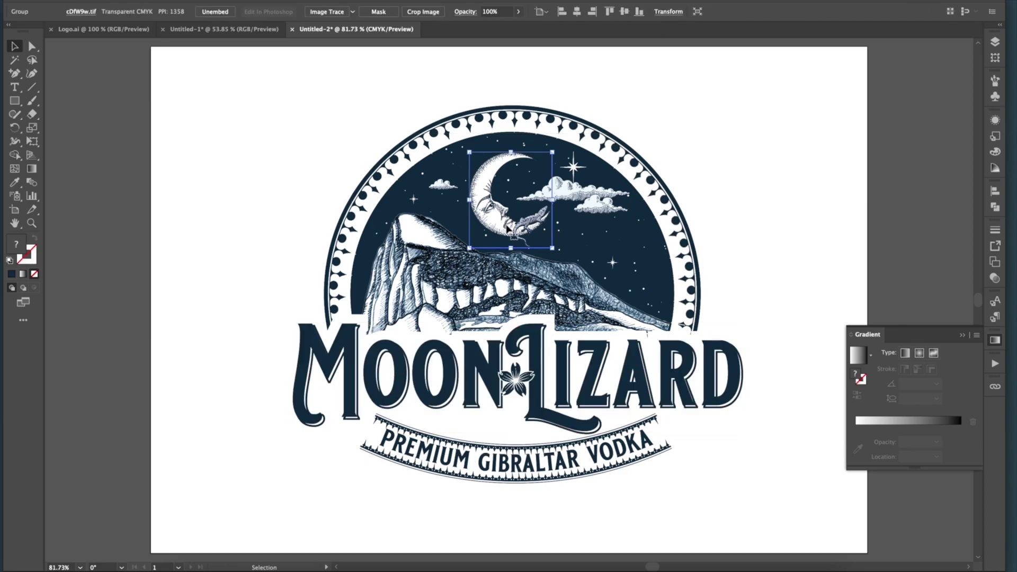
click(625, 300)
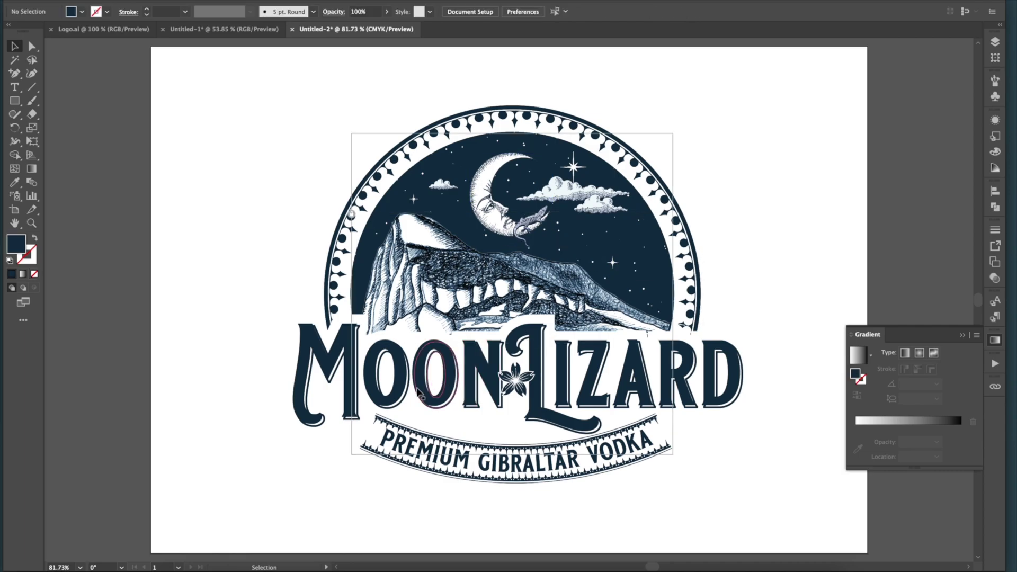
- Try scaling up the Moon Lizard lettering and recolouring its fill with blue and red swatches
click(350, 360)
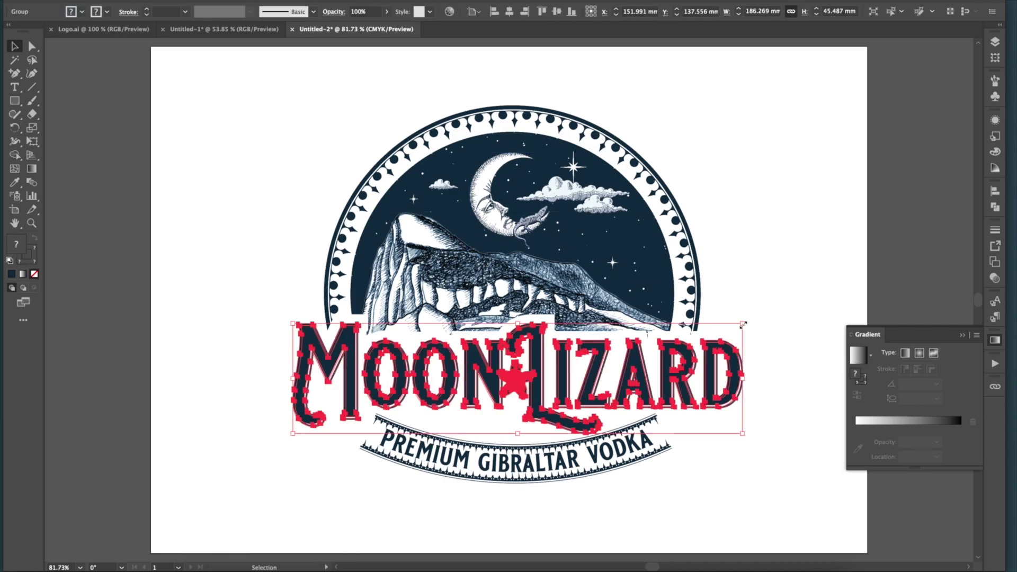
mouse_move(743, 324)
mouse_down()
mouse_move(800, 288)
mouse_move(725, 342)
mouse_move(742, 324)
mouse_up()
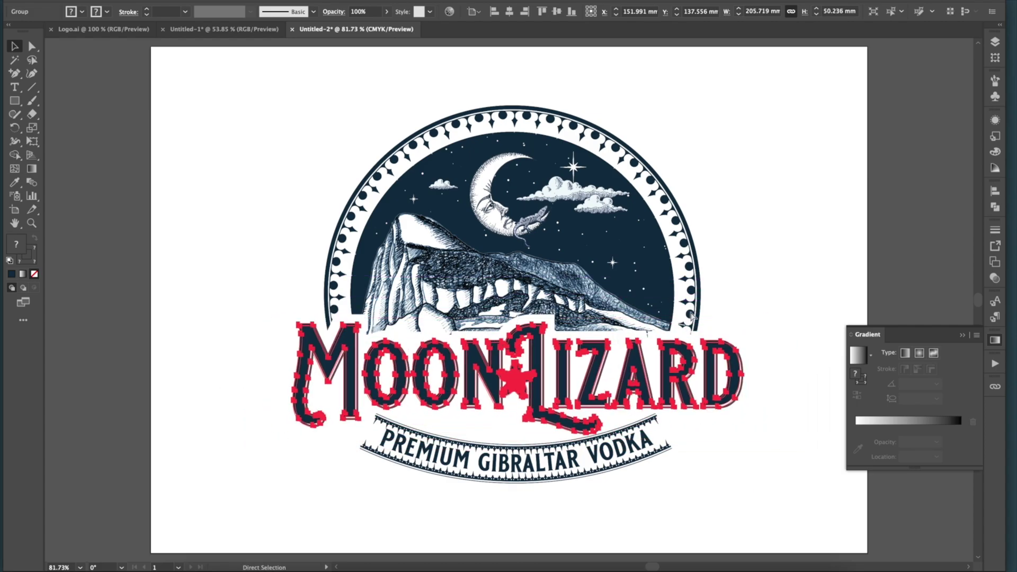
click(81, 12)
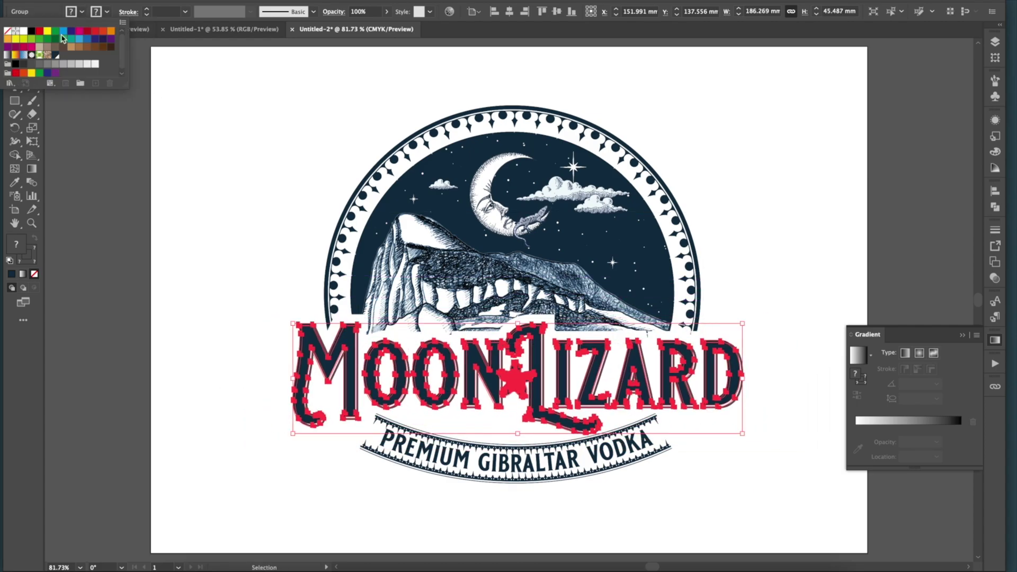
click(63, 31)
click(79, 31)
click(103, 31)
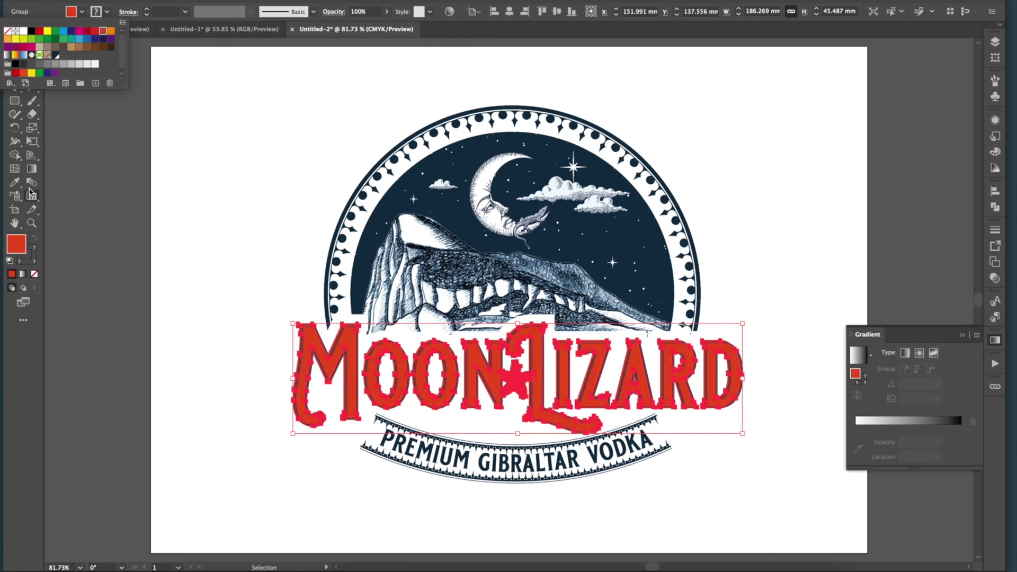
- Try a white-to-black linear gradient fill on the Moon Lizard lettering and undo back past the gradient and red fill
click(31, 166)
click(906, 421)
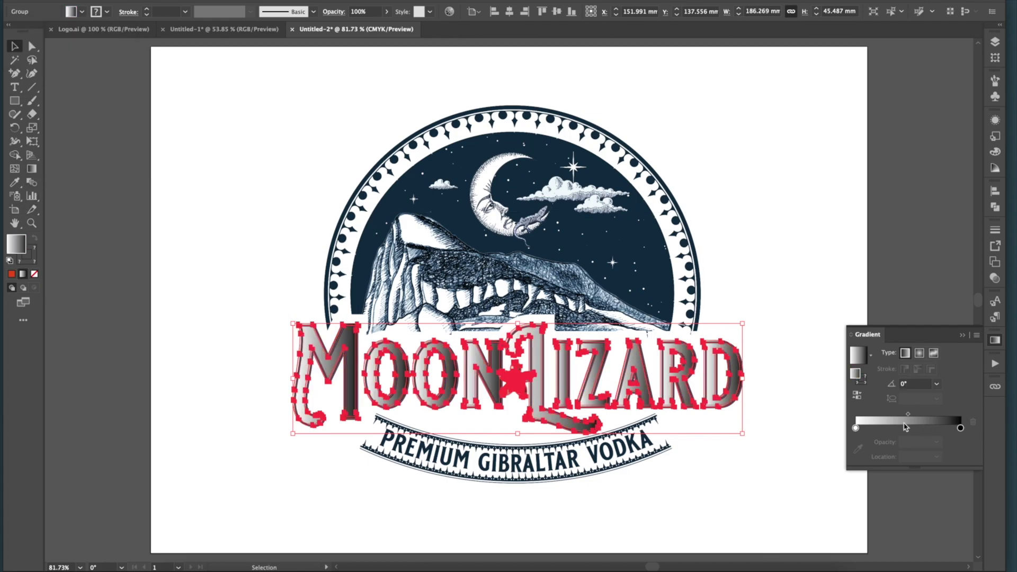
key(ctrl+h)
key(ctrl+z)
key(ctrl+z)
key(ctrl+z)
key(ctrl+z)
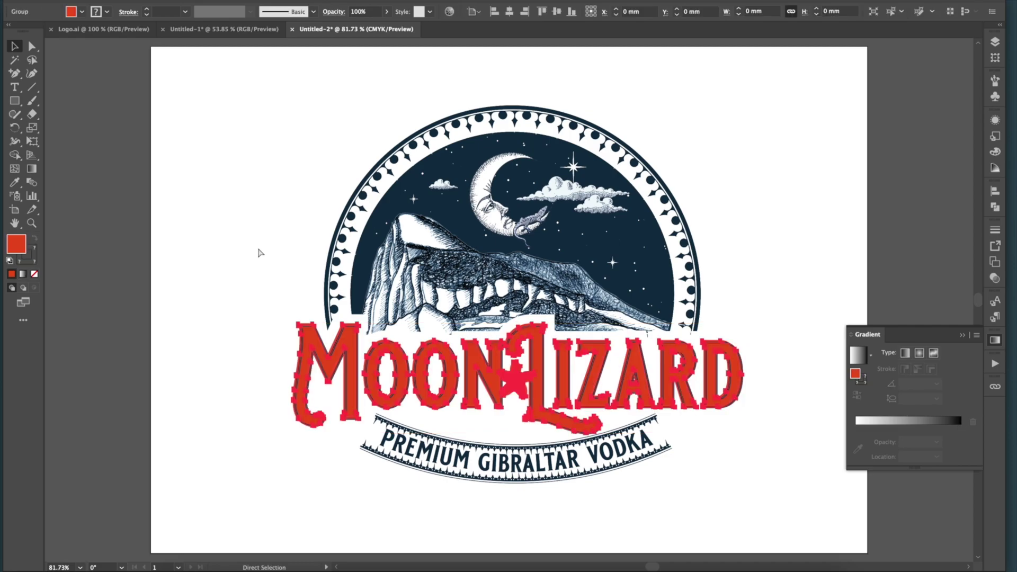
- Try pulling anchor points of the small flower's upper petal outward, and undo the reshaping and the blue recolouring
click(32, 47)
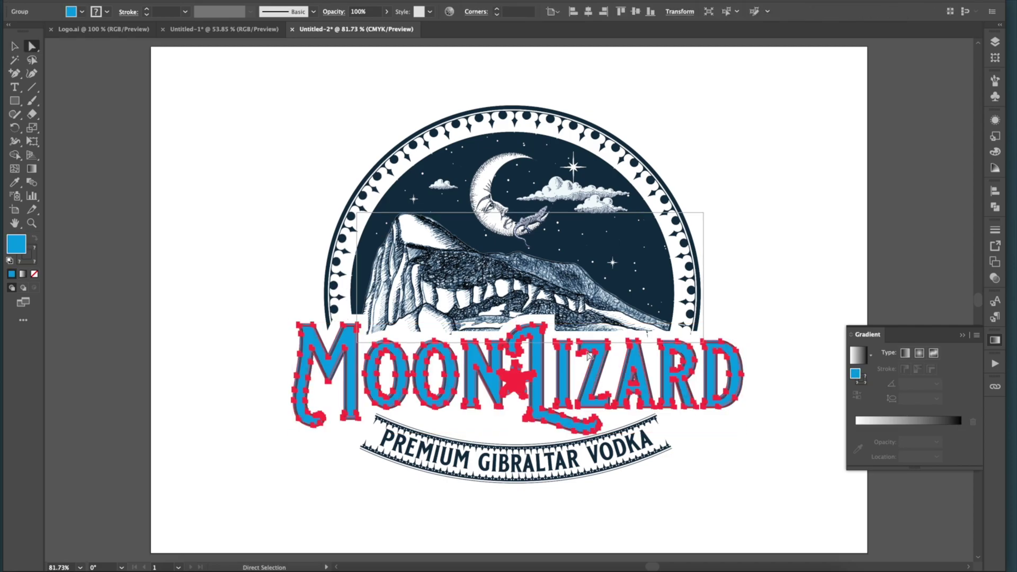
scroll(551, 400, up, 5)
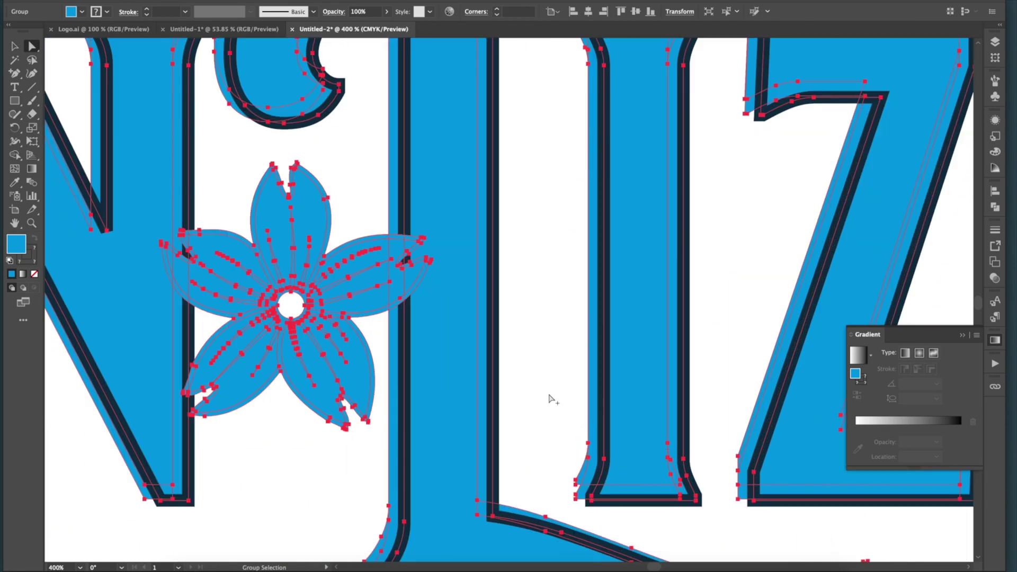
click(296, 167)
drag(296, 167, 378, 131)
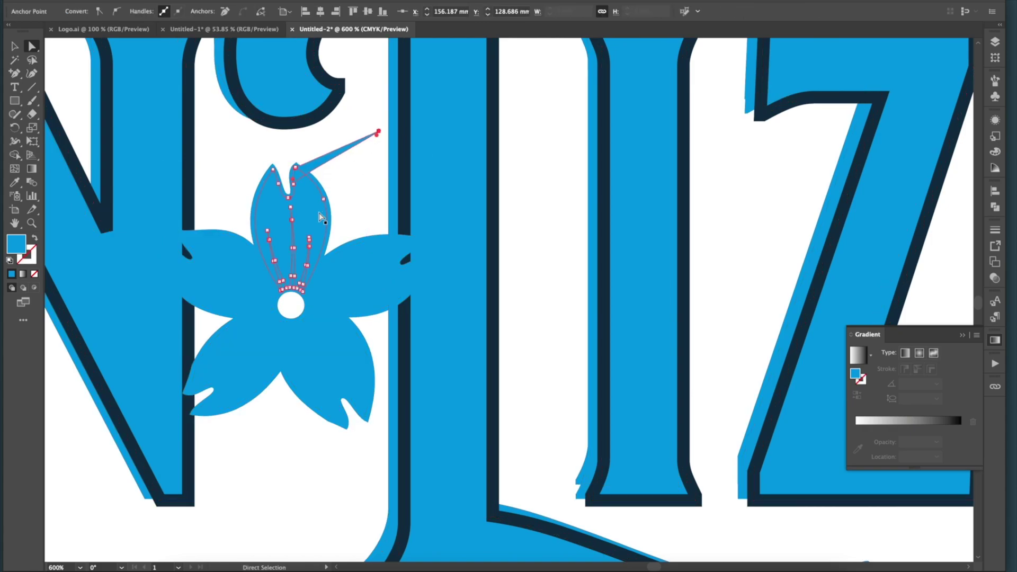
drag(323, 199, 415, 180)
key(ctrl+z)
key(ctrl+z)
key(ctrl+z)
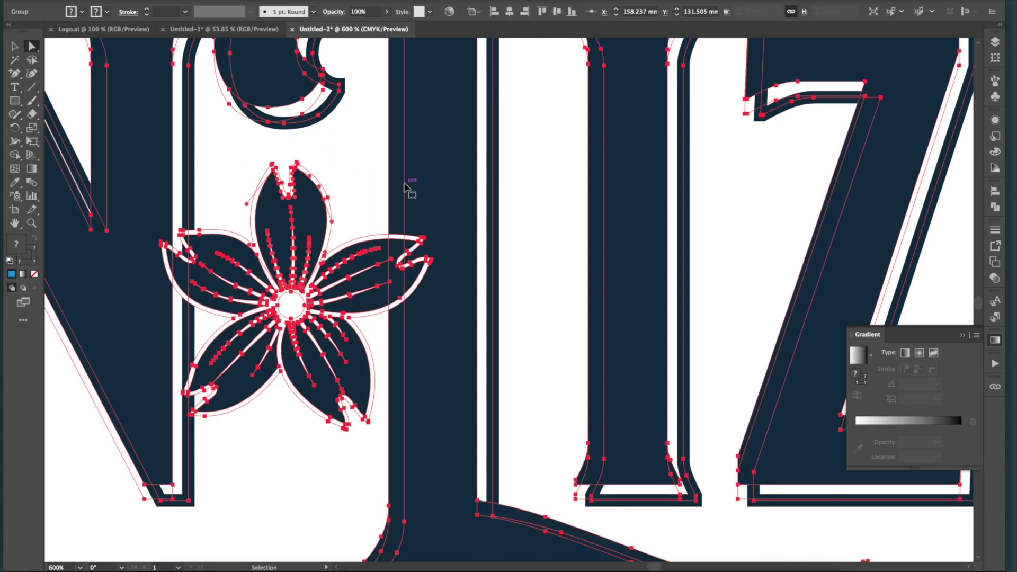
- Apply a Flag warp effect to the whole Moon Lizard lettering
click(389, 189)
key(super+0)
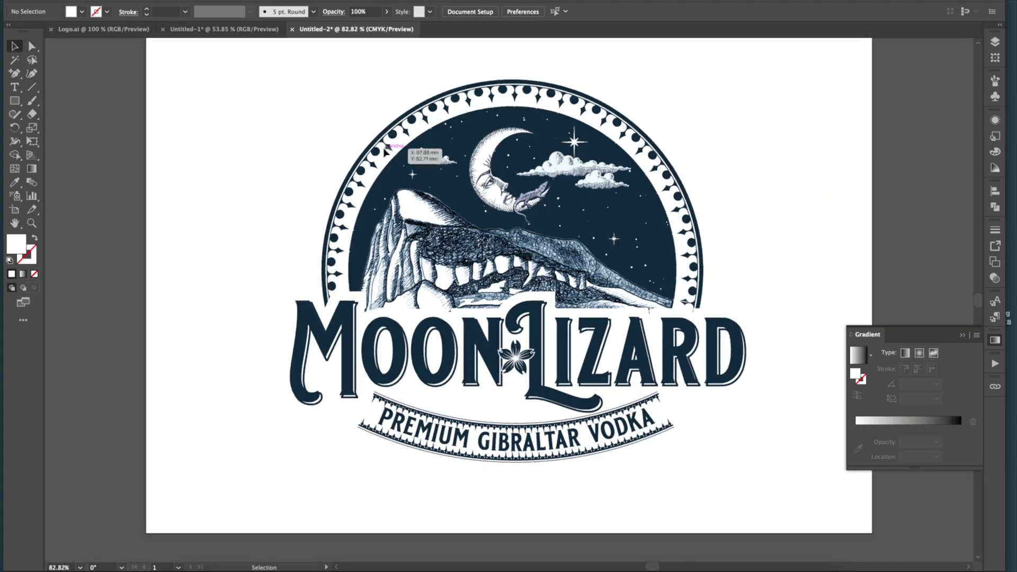
drag(233, 346, 424, 350)
click(231, 1)
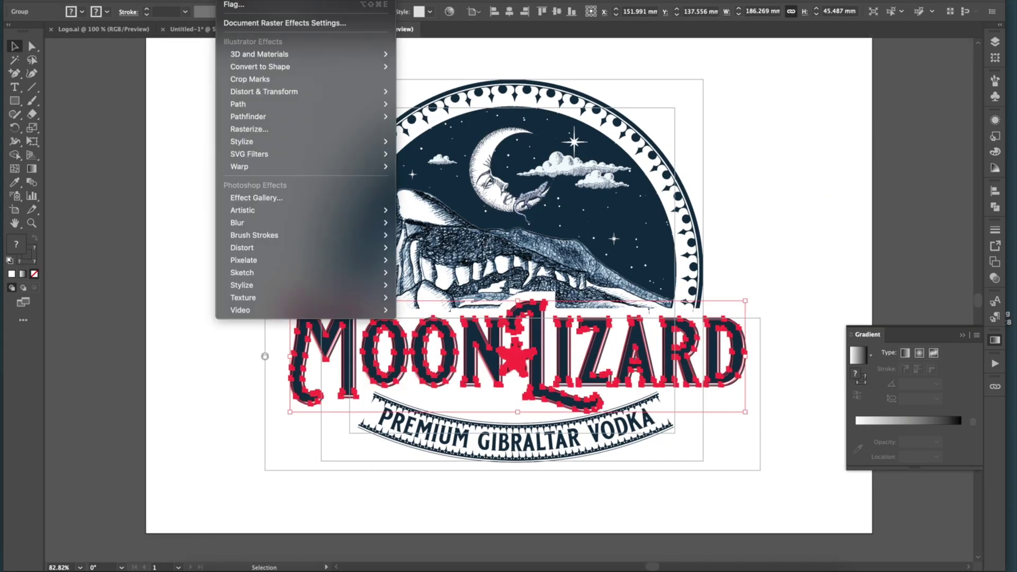
mouse_move(246, 166)
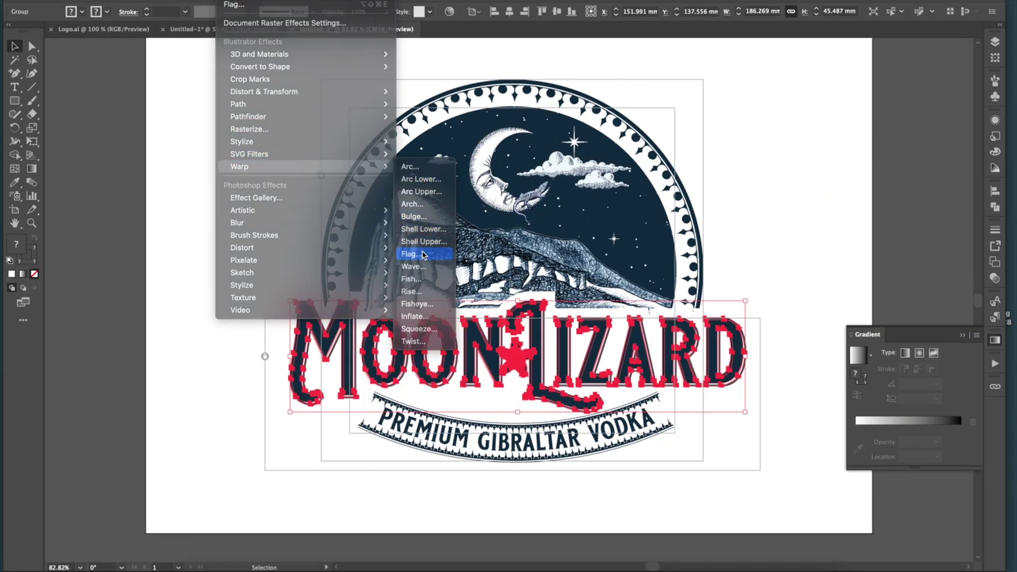
click(423, 254)
click(588, 343)
- Shift the Premium Gibraltar Vodka banner to the right and place an enlarged flower at its left end
click(490, 455)
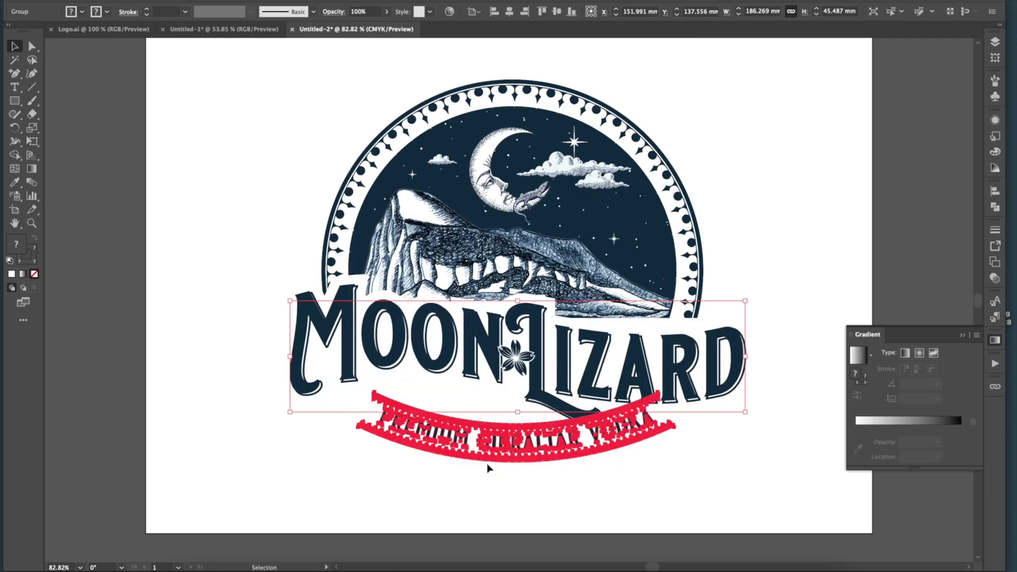
key(Delete)
key(ctrl+z)
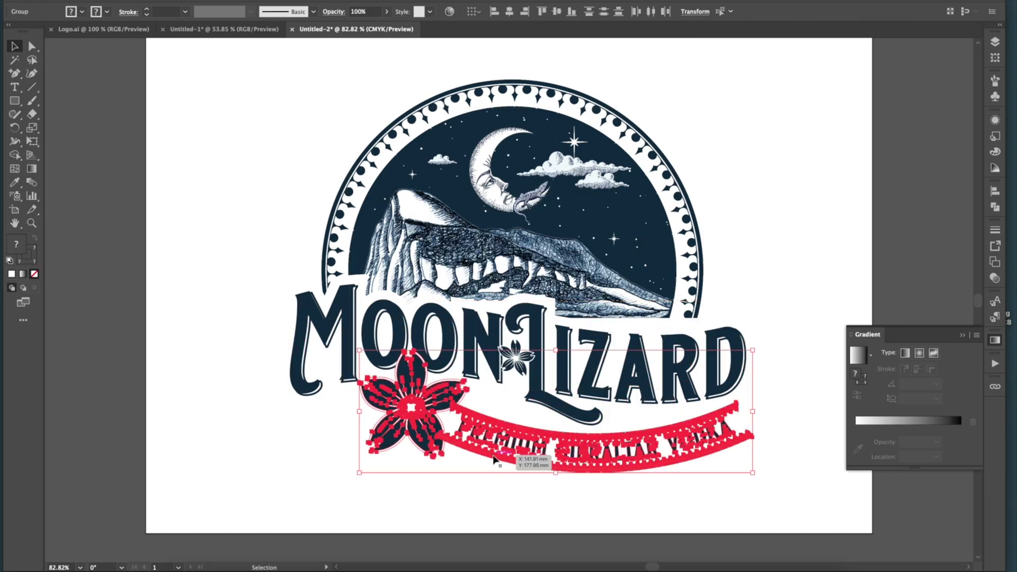
click(320, 492)
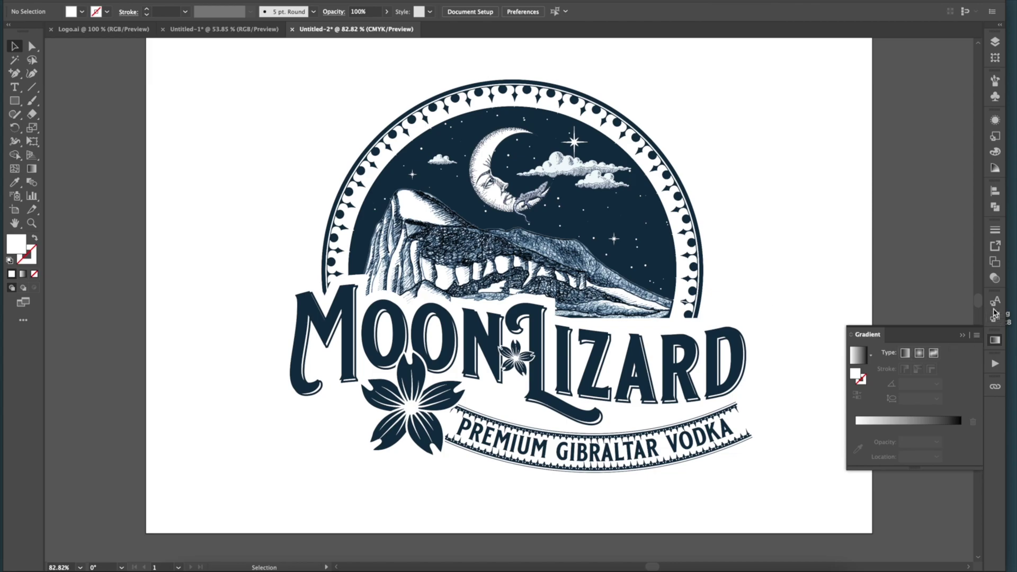
- Examine how the logo artwork is organised in Layer 1 and Layer 2
click(995, 42)
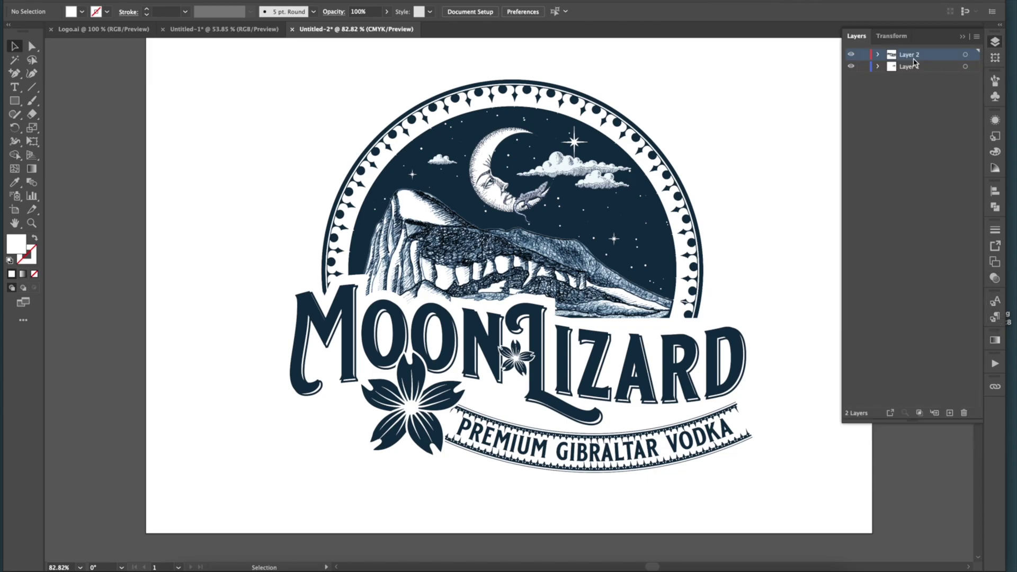
click(879, 67)
click(879, 67)
click(879, 56)
click(879, 55)
- Select the crescent moon with the lizard together with the two clouds beside it
scroll(493, 194, right, 1)
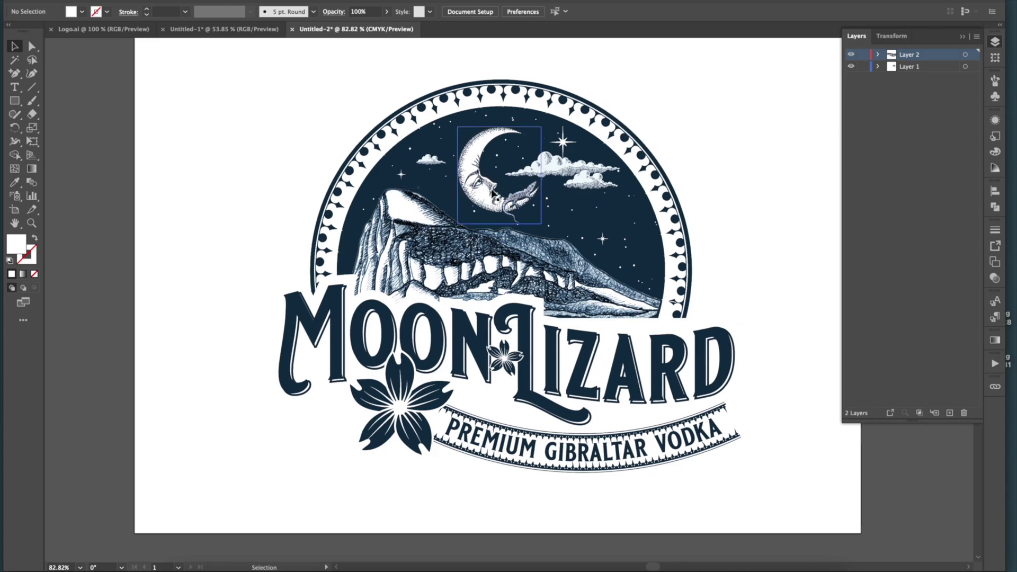
scroll(494, 194, up, 3)
shift+click(581, 250)
drag(583, 253, 598, 272)
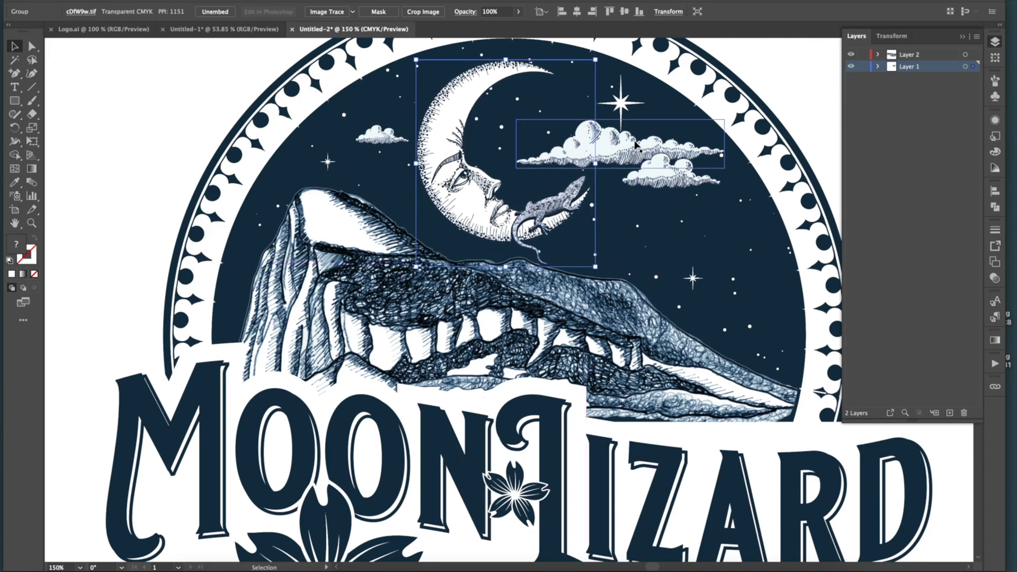
click(644, 105)
drag(647, 104, 660, 104)
click(664, 173)
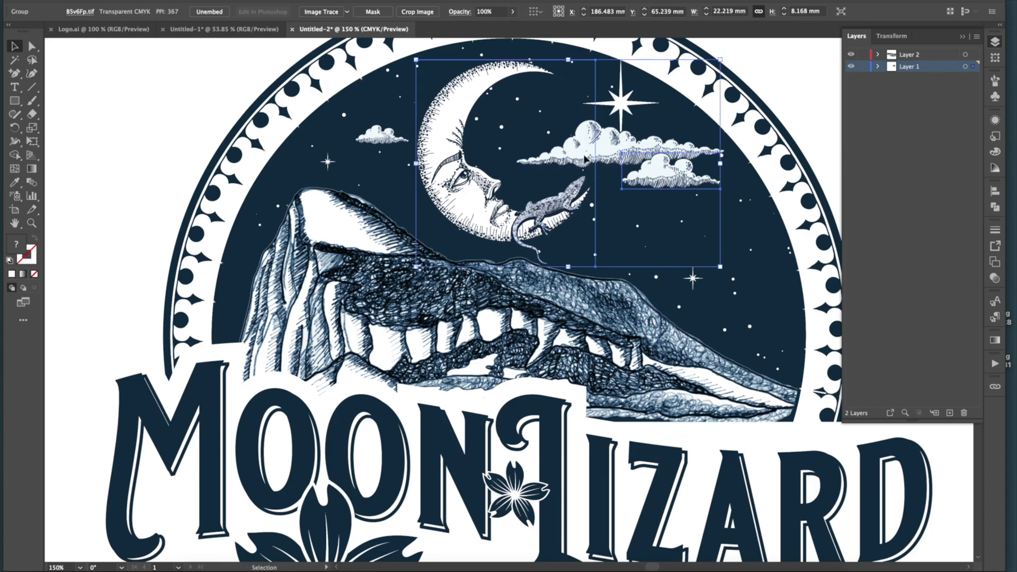
shift+click(590, 157)
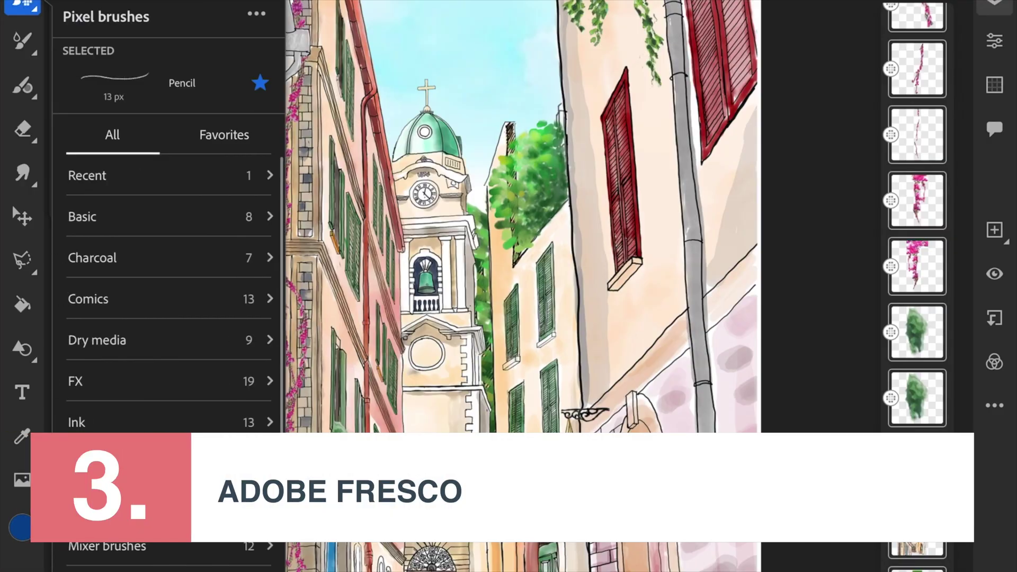
- Switch to the street illustration in Adobe Fresco and choose the Hard round pixel brush from the Basic set
scroll(169, 292, up, 4)
click(91, 215)
click(165, 214)
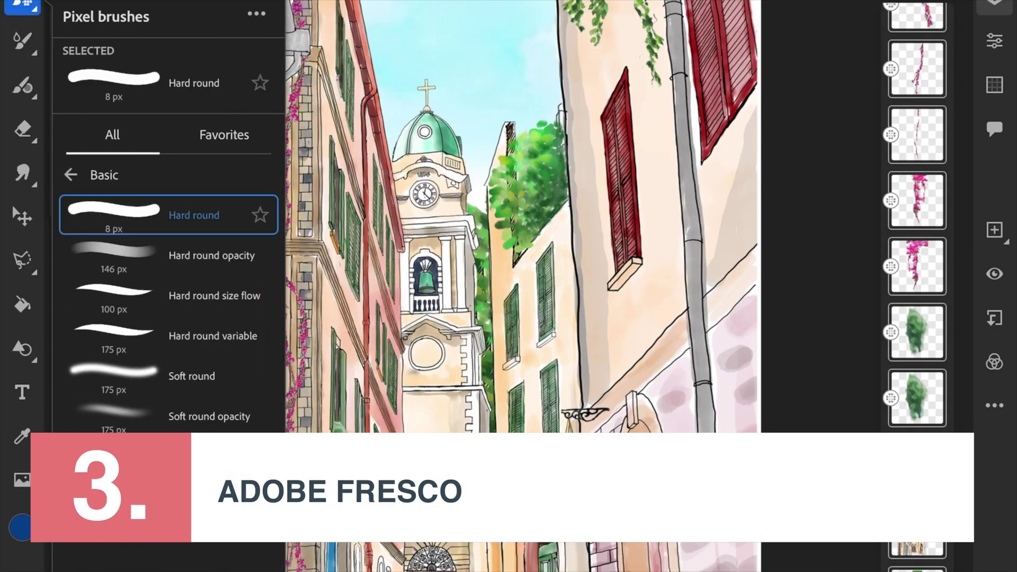
- Try a few dark blue Hard round strokes around the sky and bell tower, and undo them
drag(467, 106, 472, 206)
drag(531, 42, 521, 136)
drag(535, 11, 429, 96)
key(ctrl+z)
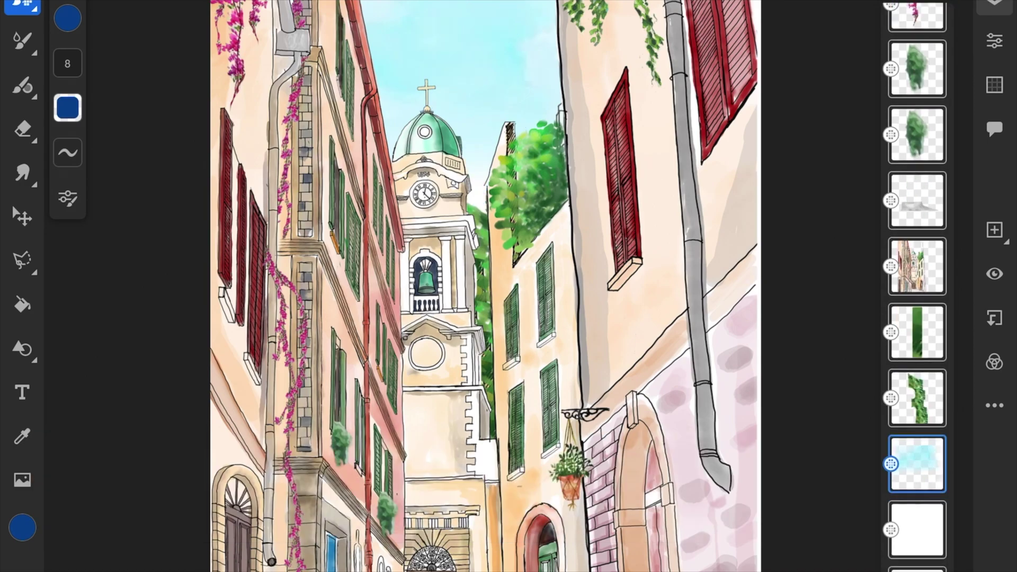
- Choose a live watercolor brush for the sky layer, set its size to 305 and raise its flow
click(23, 41)
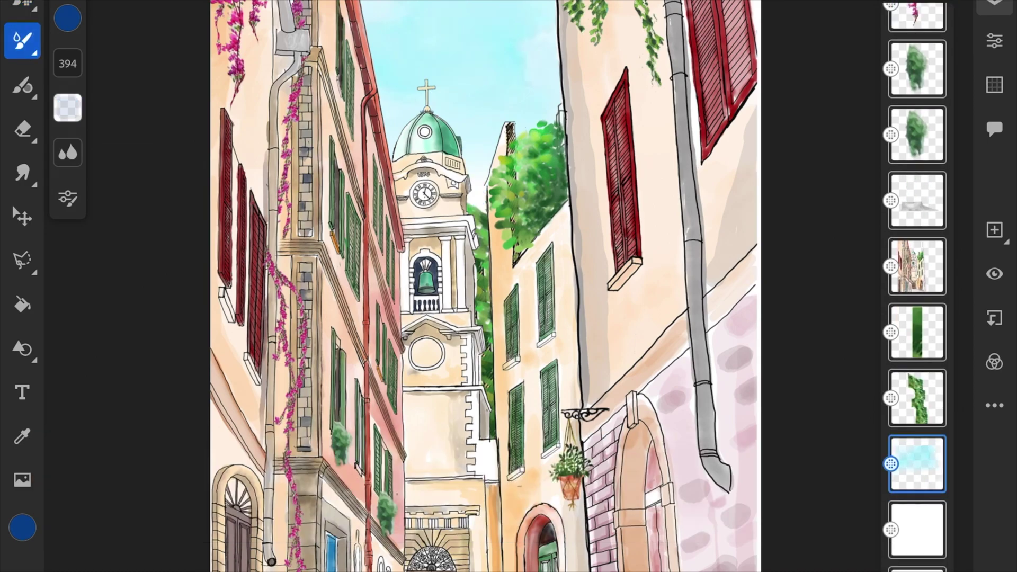
click(23, 41)
click(169, 210)
click(916, 463)
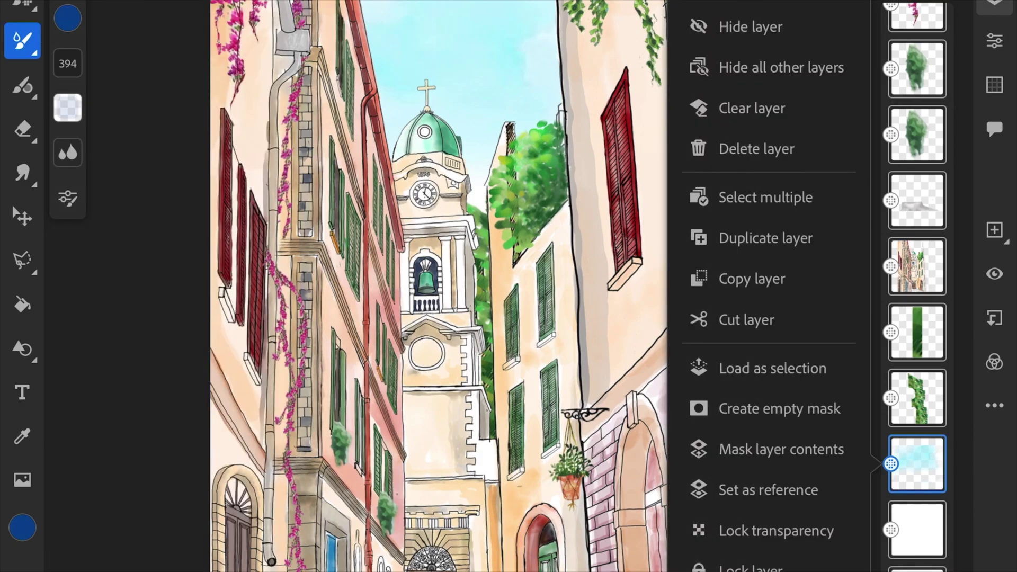
key(Escape)
scroll(477, 212, up, 3)
drag(68, 64, 67, 90)
drag(67, 107, 68, 80)
- Undo the first heavy test stroke, lower the brush flow and paint pale blue-grey washes across the upper sky
drag(305, 138, 471, 143)
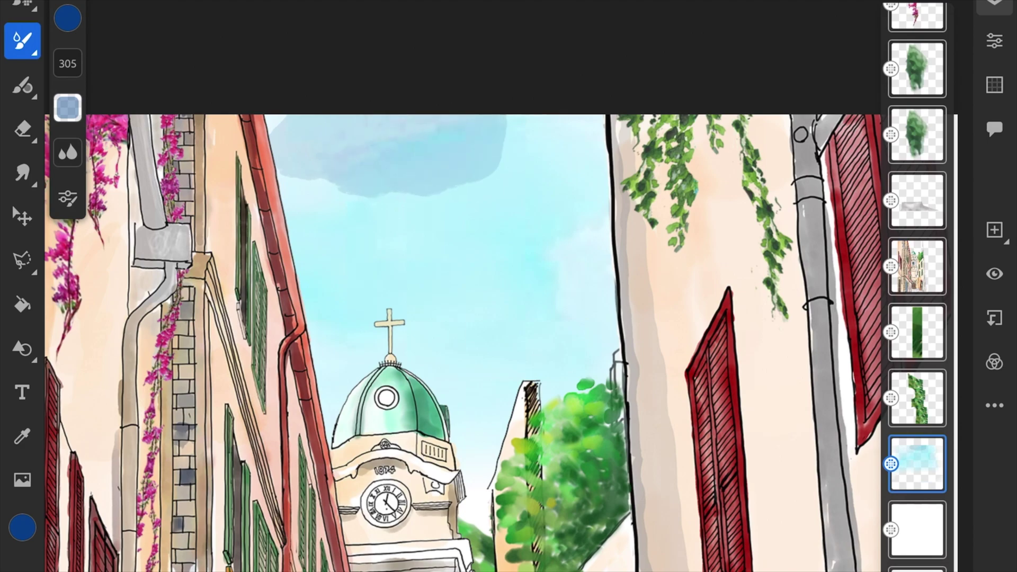
key(ctrl+z)
drag(67, 108, 68, 130)
mouse_move(302, 143)
mouse_down()
mouse_move(575, 157)
mouse_move(331, 188)
mouse_move(392, 246)
mouse_move(575, 249)
mouse_up()
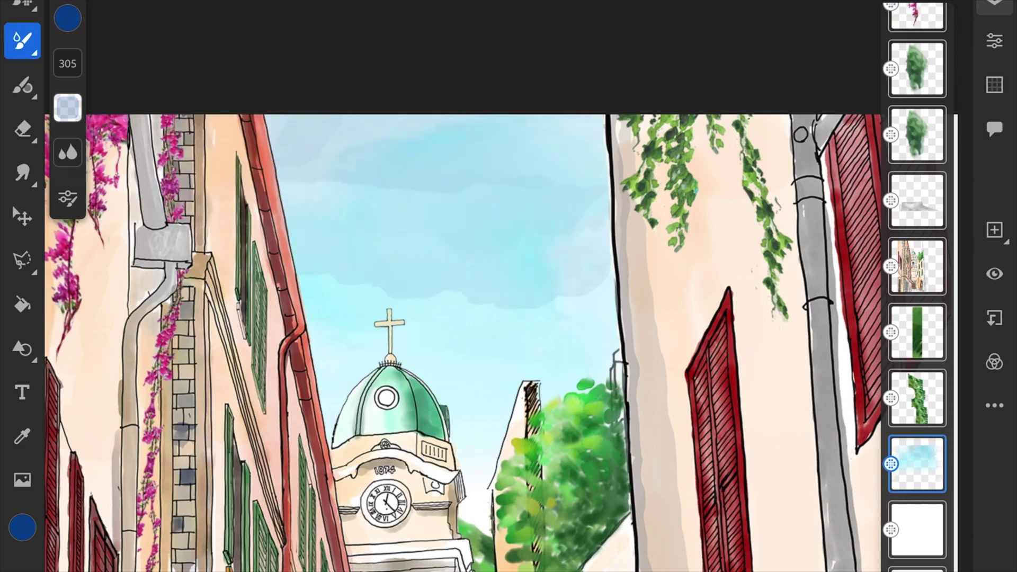
drag(419, 137, 604, 159)
- Raise the brush flow slightly and darken the strip of sky along the picture's upper edge
drag(68, 107, 68, 97)
mouse_move(281, 127)
mouse_down()
mouse_move(318, 143)
mouse_move(598, 130)
mouse_up()
drag(271, 119, 300, 122)
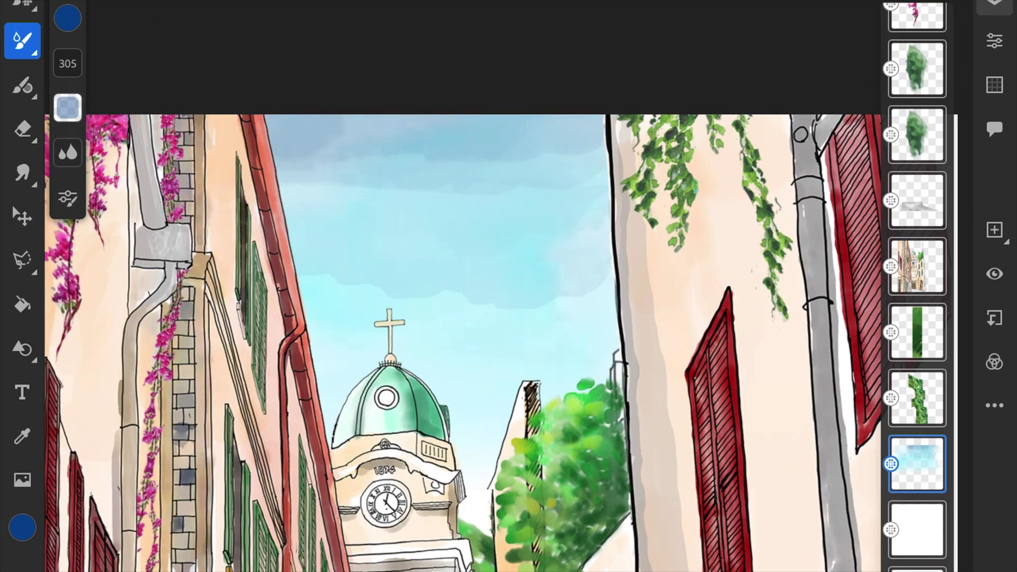
- Dab small blue-grey cloud patches across the sky between the buildings above the green dome
drag(300, 254, 381, 278)
drag(365, 217, 440, 203)
drag(442, 239, 495, 259)
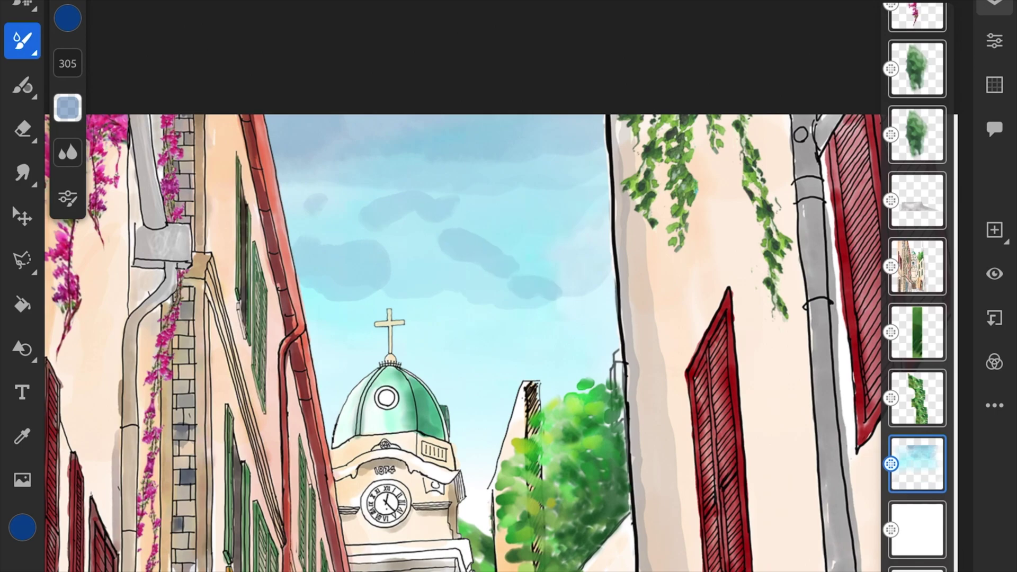
drag(557, 315, 611, 310)
drag(511, 238, 607, 204)
- Set the eraser to size 157 with a lower flow and erase a curved patch from the sky above the dome
click(22, 129)
click(67, 63)
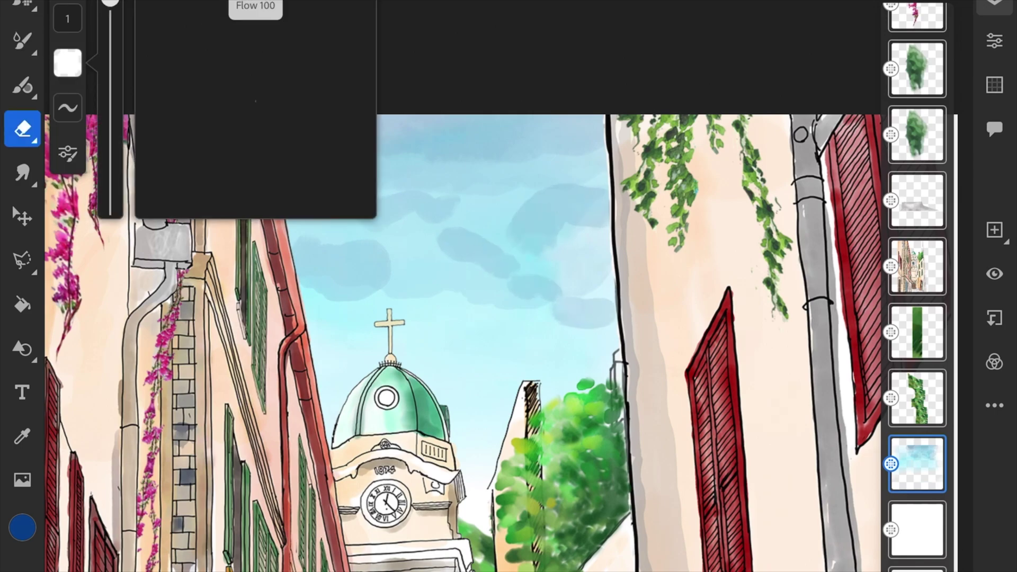
drag(111, 2, 110, 70)
drag(67, 20, 67, 3)
drag(318, 186, 379, 217)
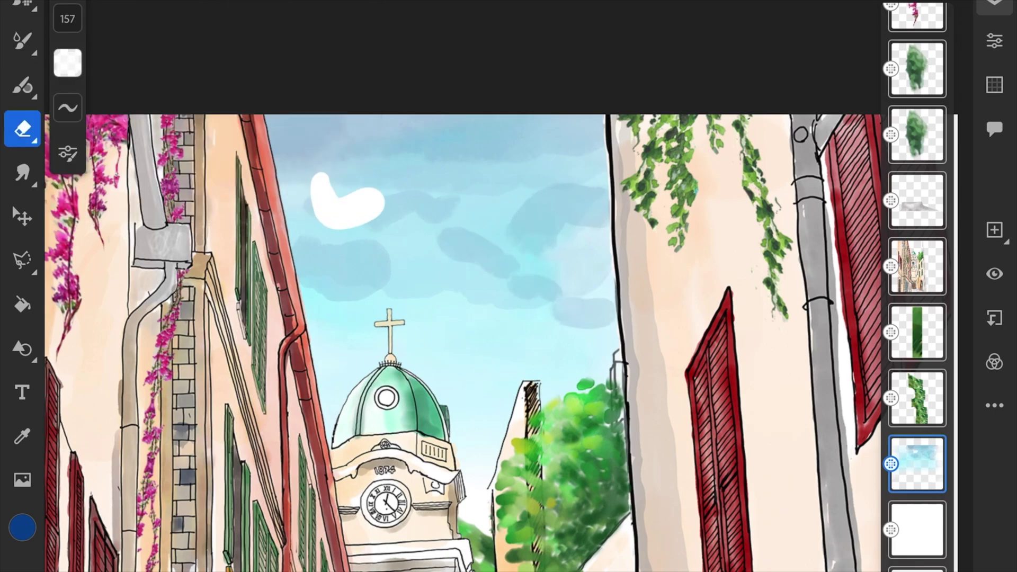
- Undo the last erased patch in the sky above the green dome
key(ctrl+z)
click(67, 18)
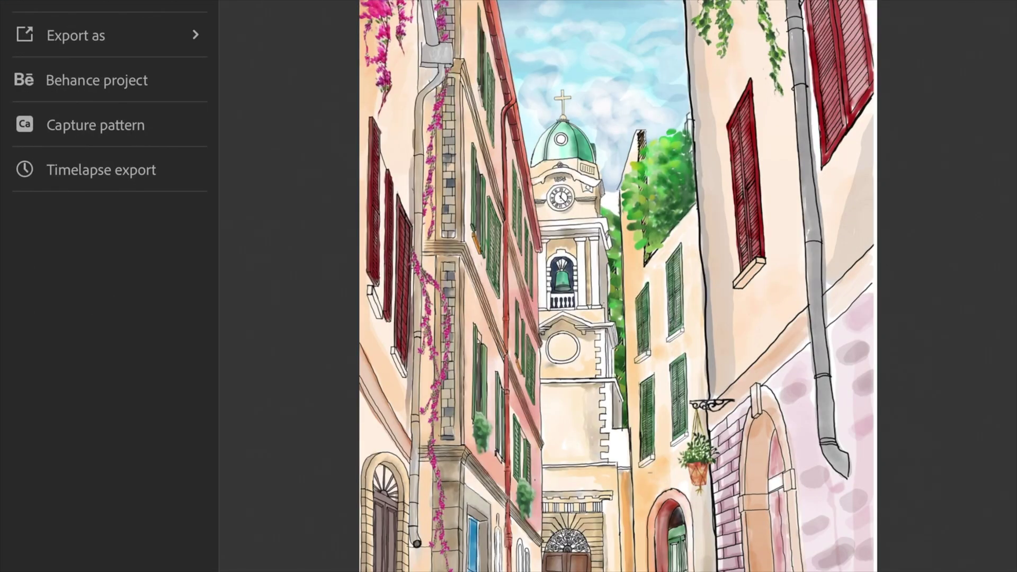
- Check which file formats the street illustration can be exported in, and leave sharing without exporting
click(75, 39)
click(143, 115)
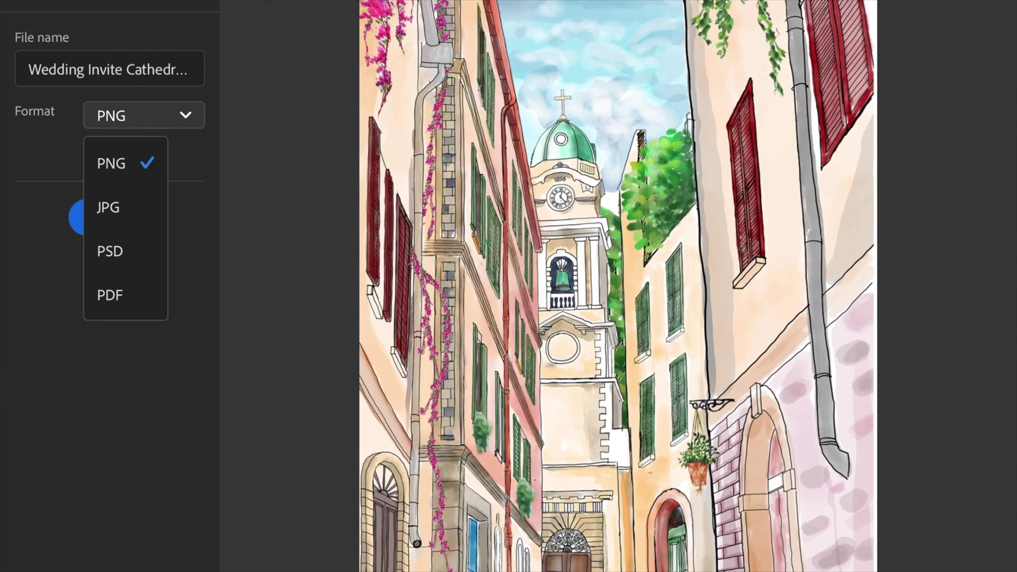
key(Escape)
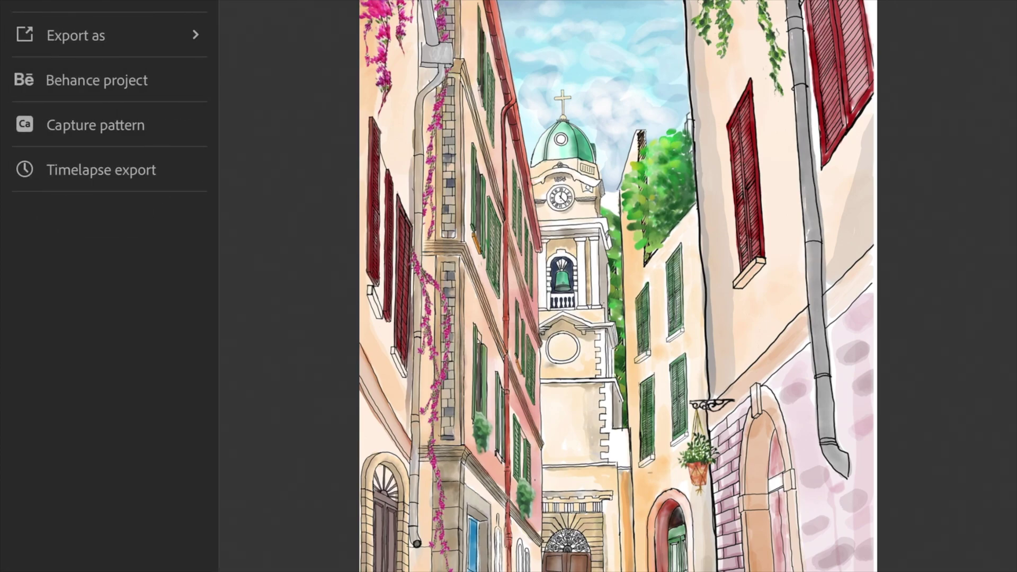
key(Escape)
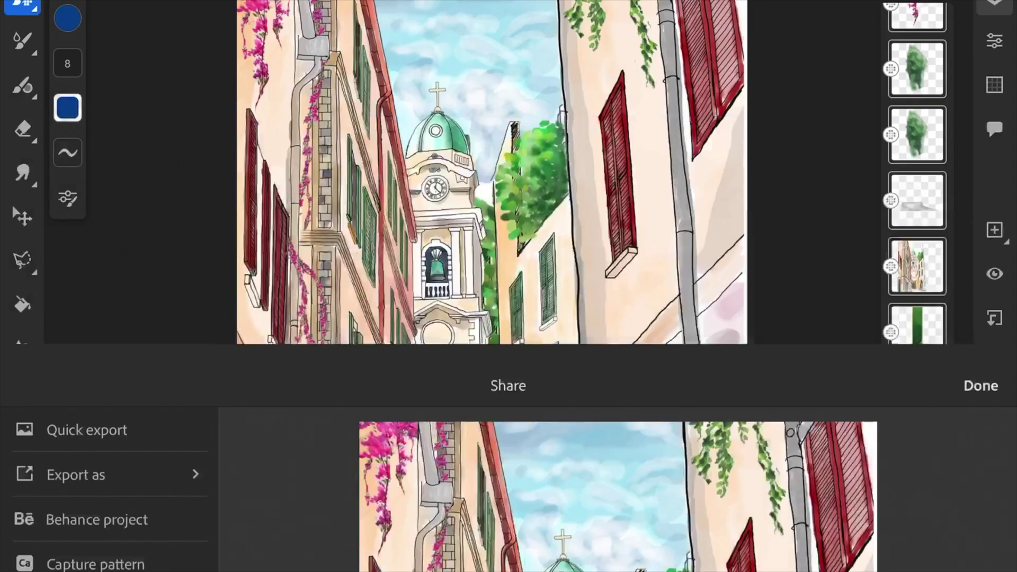
- Look through the Basic set of vector brushes
click(23, 85)
click(22, 129)
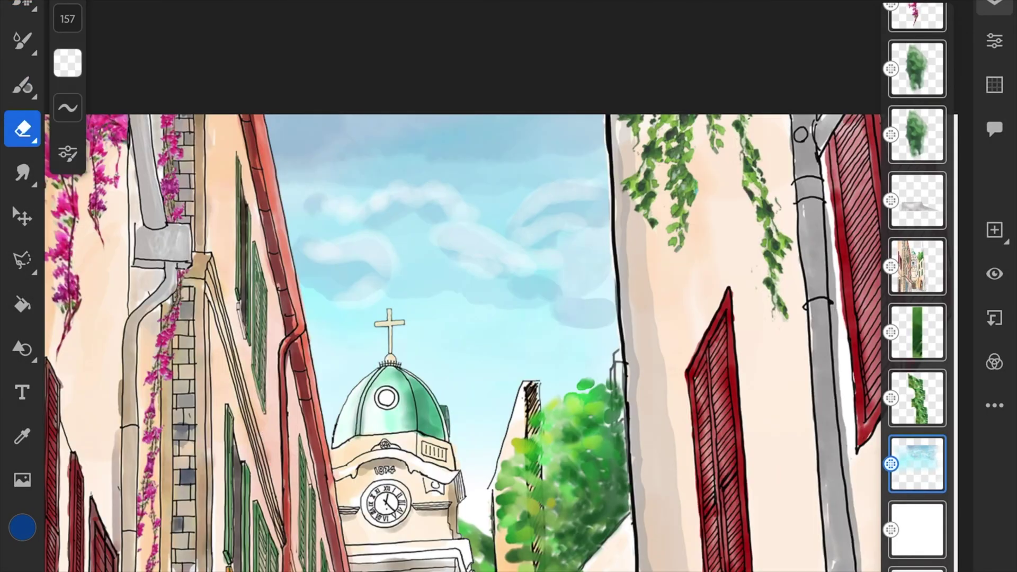
scroll(436, 199, up, 3)
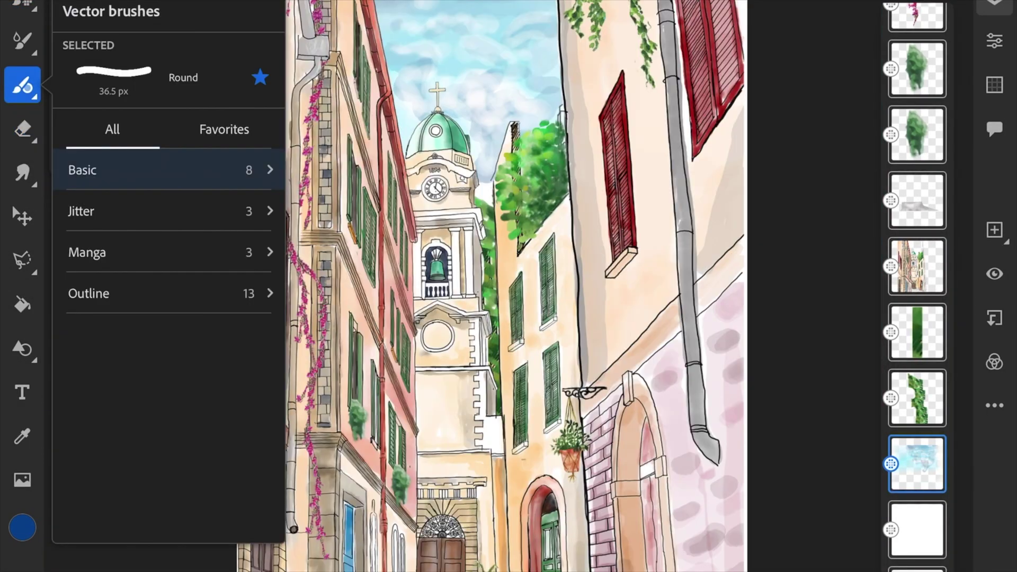
click(168, 170)
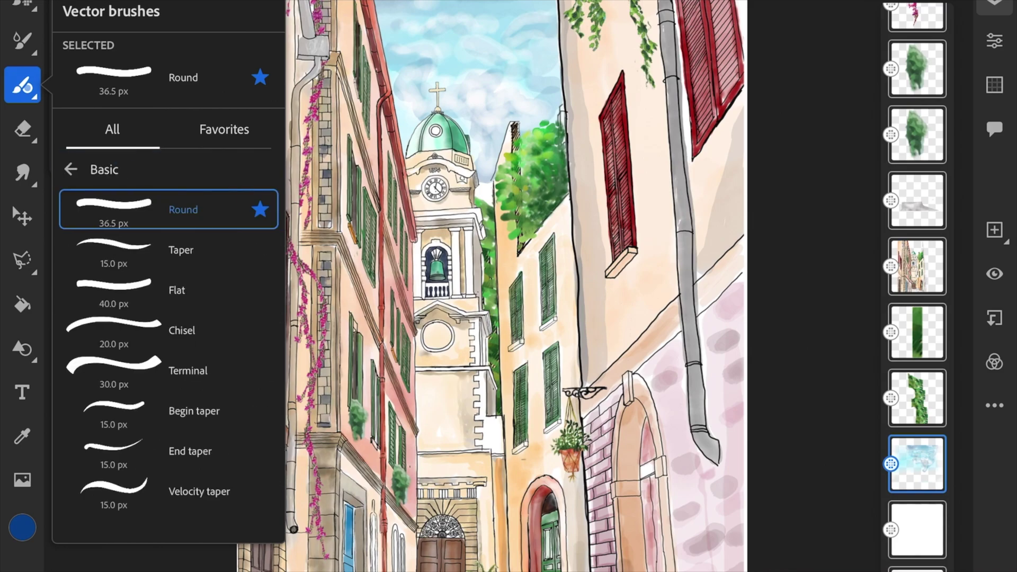
scroll(168, 350, down, 1)
- Look through the Oil and Watercolor sets of live brushes
click(22, 41)
click(22, 41)
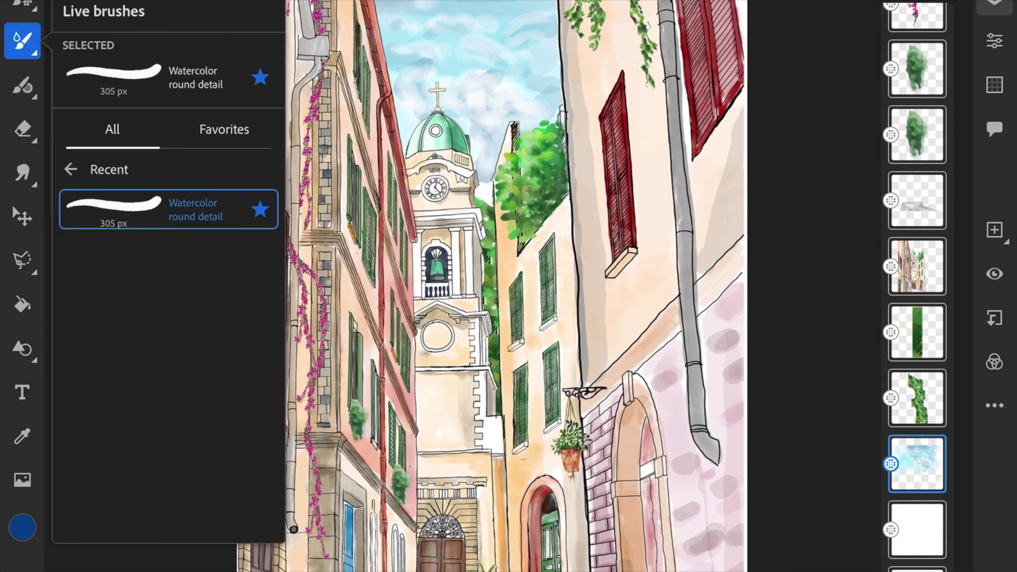
click(70, 169)
click(168, 252)
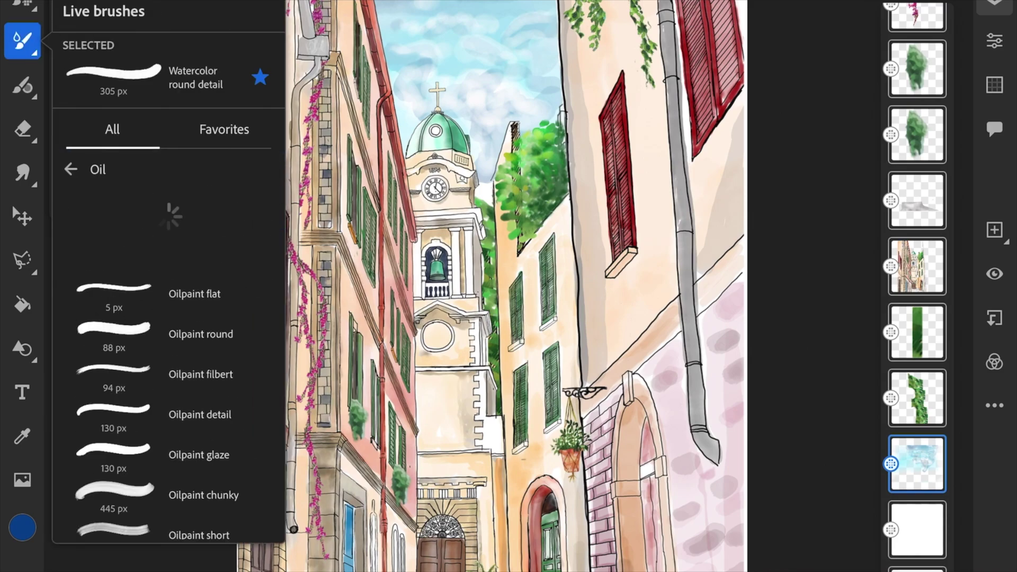
click(71, 169)
click(106, 208)
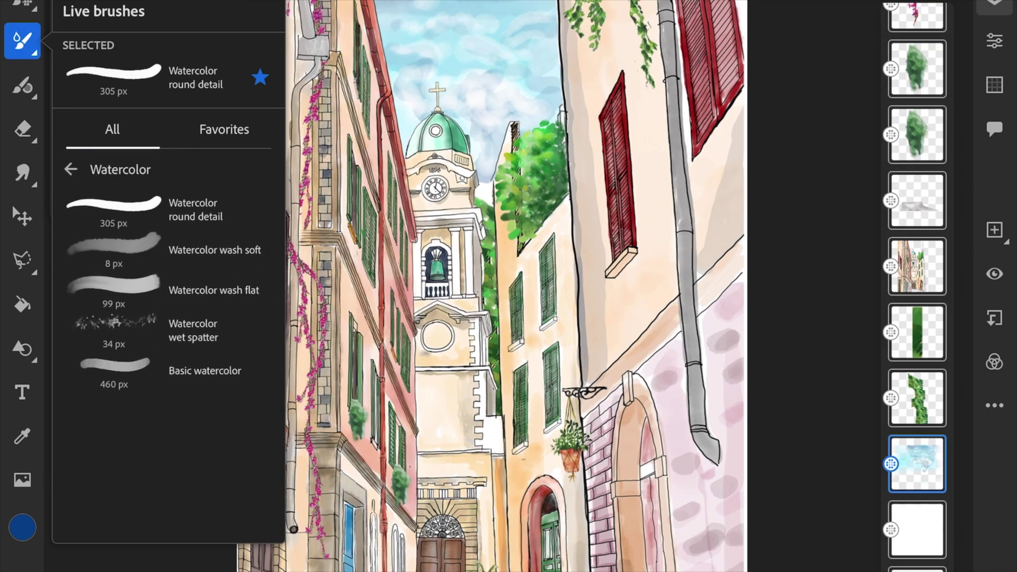
- Examine the Basic set of pixel brushes and check the favourite pixel brushes
click(22, 6)
click(23, 7)
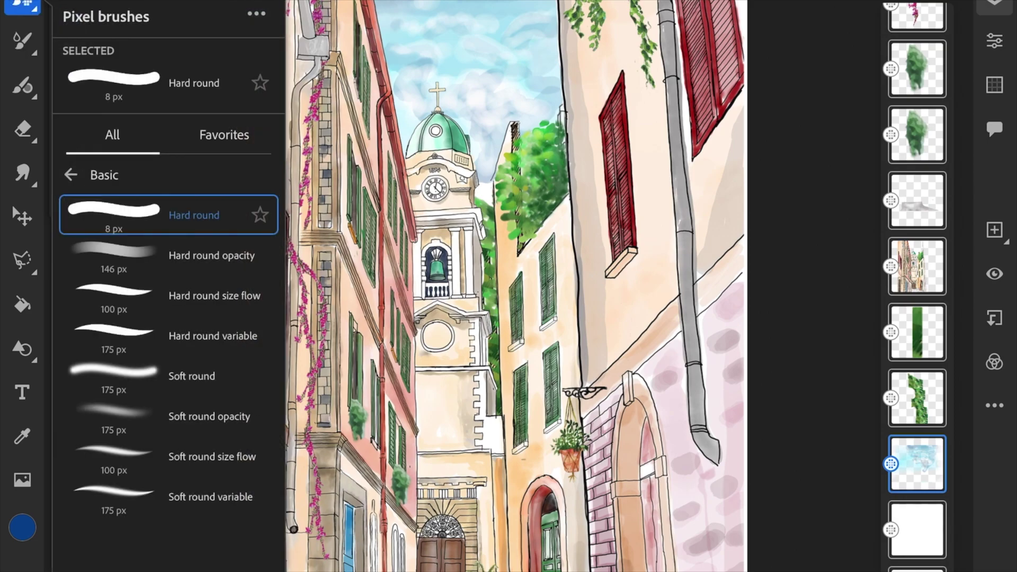
scroll(168, 355, down, 1)
click(224, 135)
click(111, 135)
- Review the layer stack and toggle the visibility of the street buildings layer to examine what it contains
scroll(917, 286, up, 10)
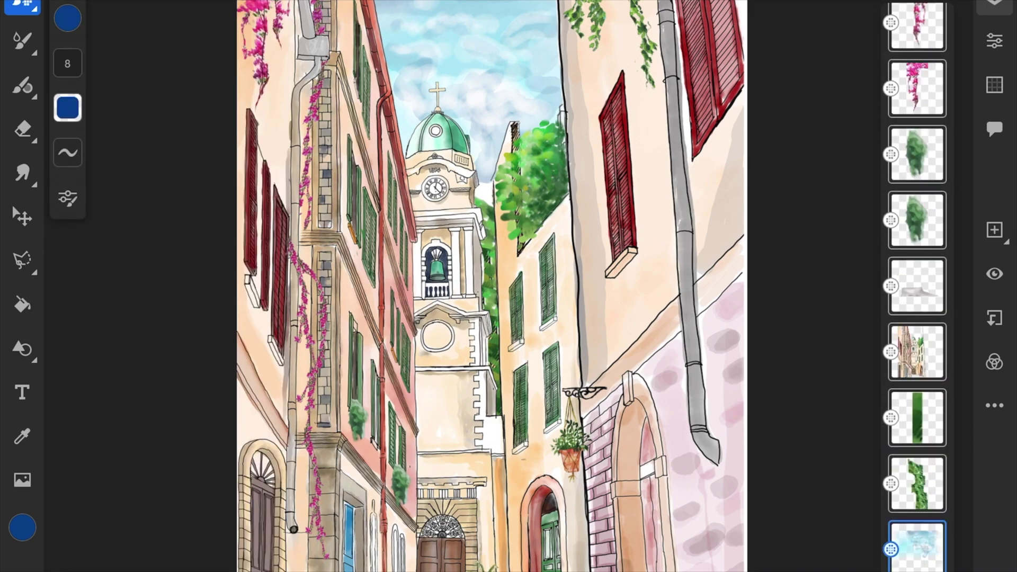
scroll(917, 286, down, 10)
scroll(917, 286, up, 6)
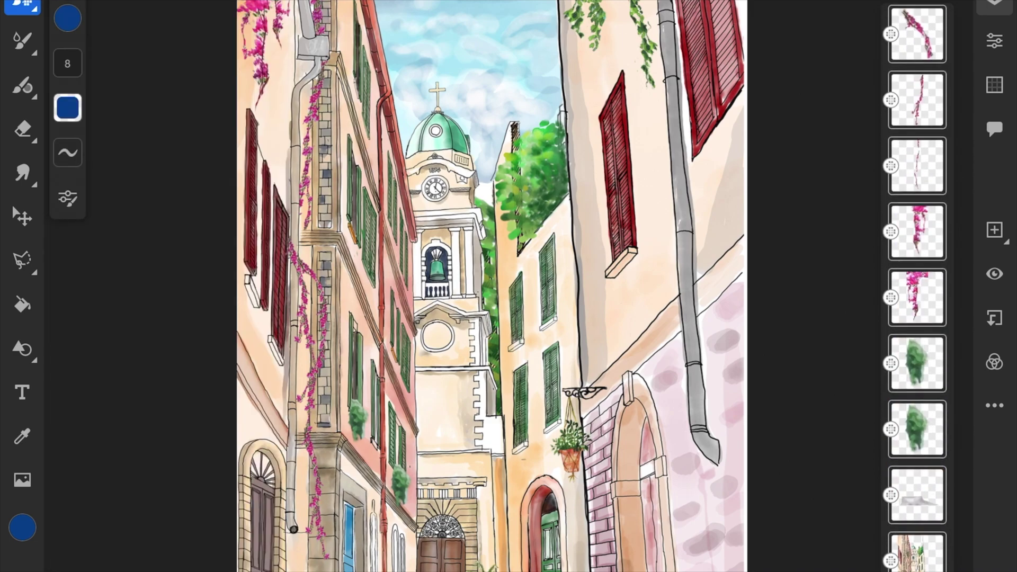
scroll(918, 286, down, 4)
click(918, 364)
click(993, 274)
click(994, 273)
click(994, 273)
click(993, 273)
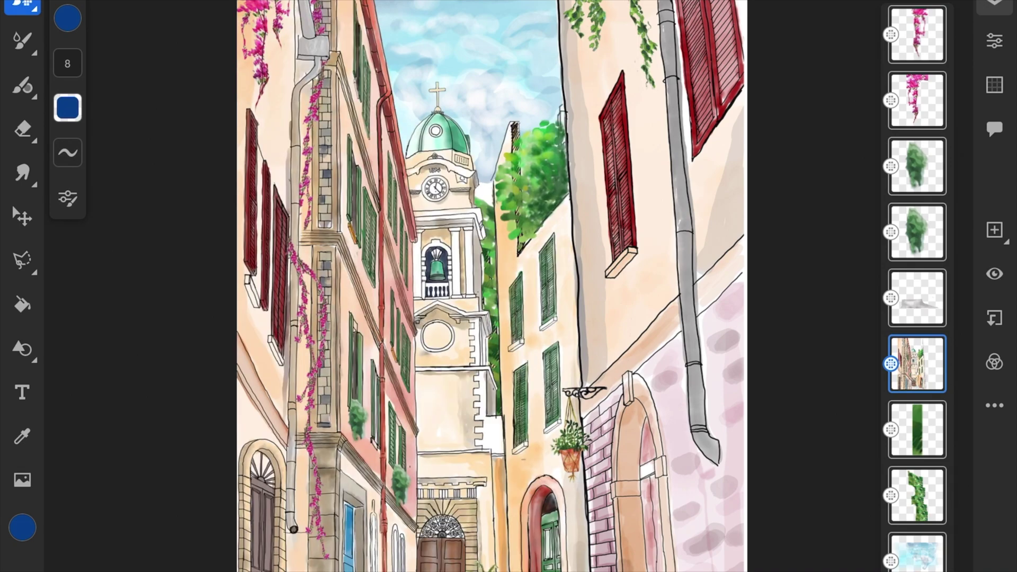
- Toggle the visibility of a pink flower layer and a layer near the top of the stack to inspect their contents
click(917, 34)
click(994, 274)
click(994, 273)
scroll(917, 286, up, 10)
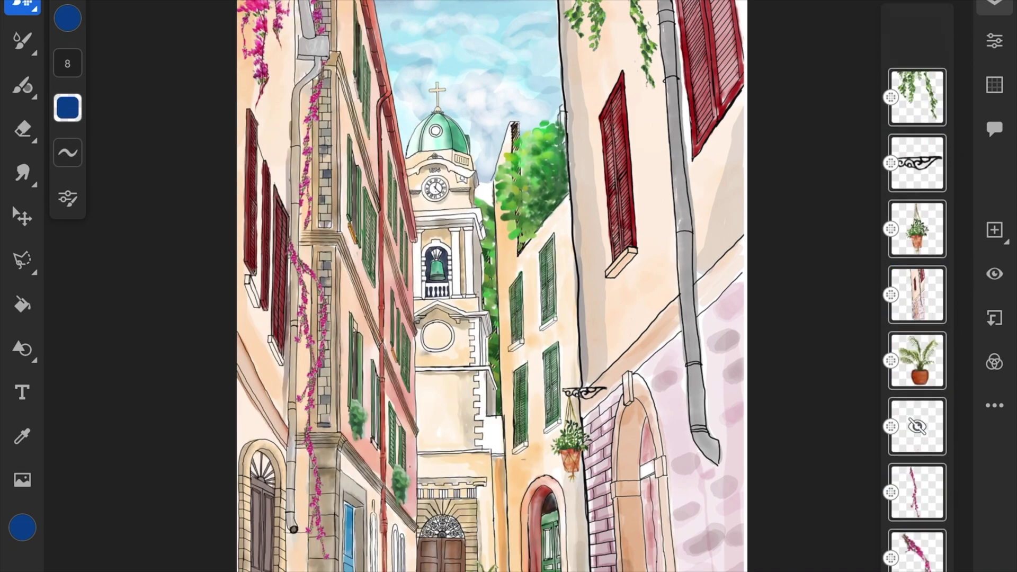
click(917, 171)
click(993, 273)
click(995, 274)
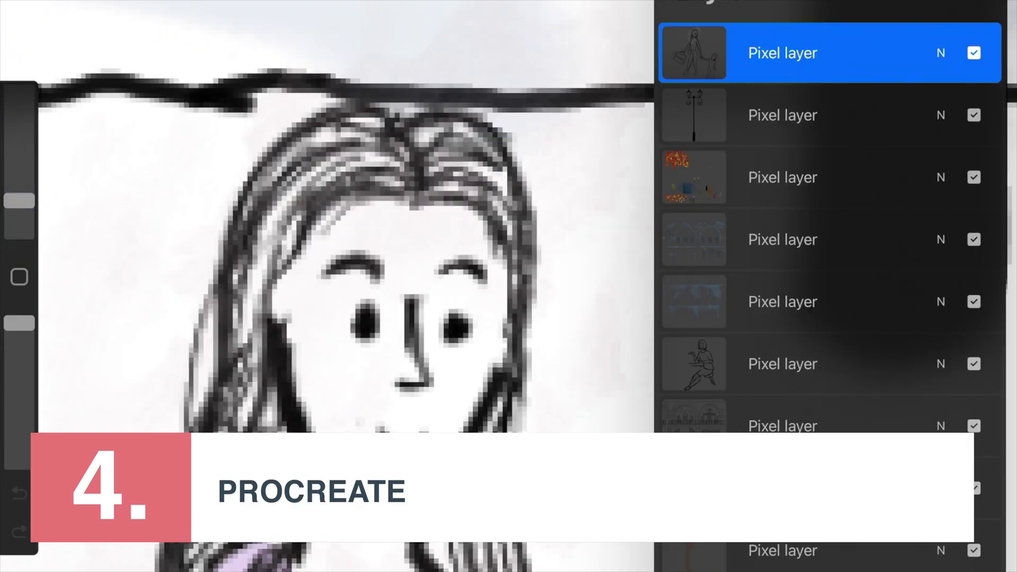
- Switch to Procreate and look through the pixel layers of the town square illustration
scroll(831, 286, down, 2)
click(795, 81)
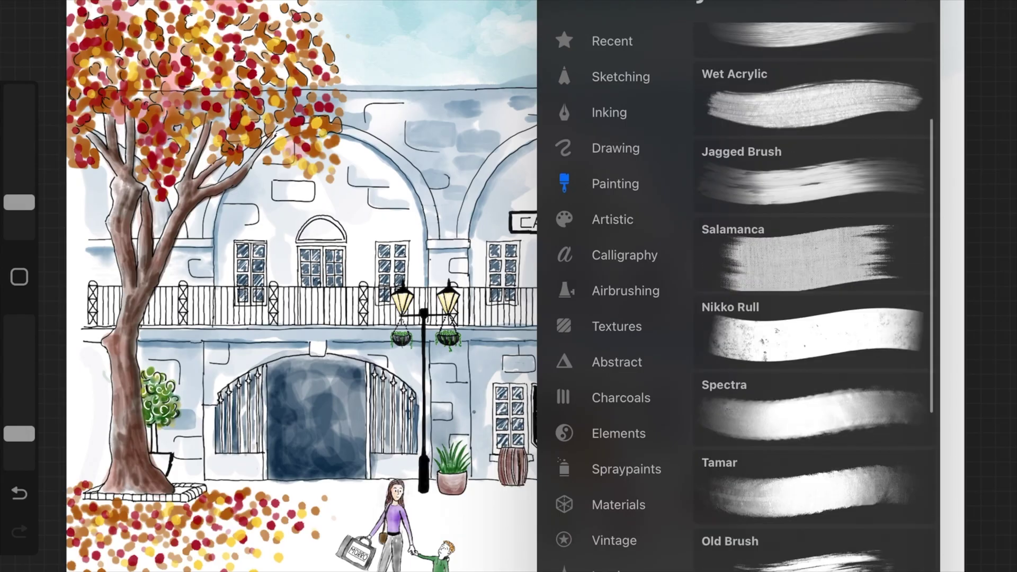
- Browse the Painting, Sketching, Recent and Inking sets in the brush library
scroll(816, 297, up, 5)
scroll(816, 296, up, 5)
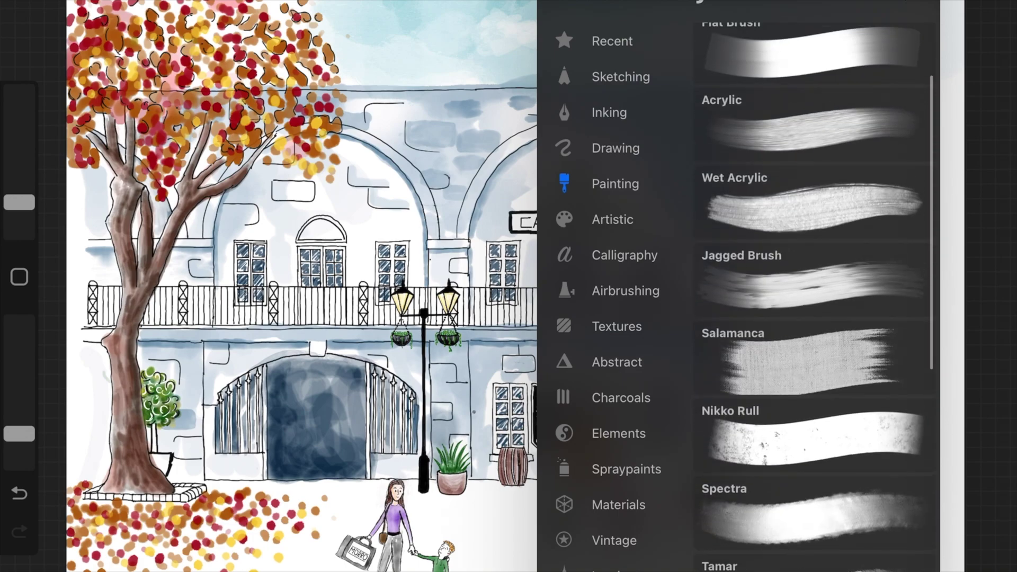
click(620, 77)
click(612, 40)
click(609, 112)
scroll(816, 297, down, 5)
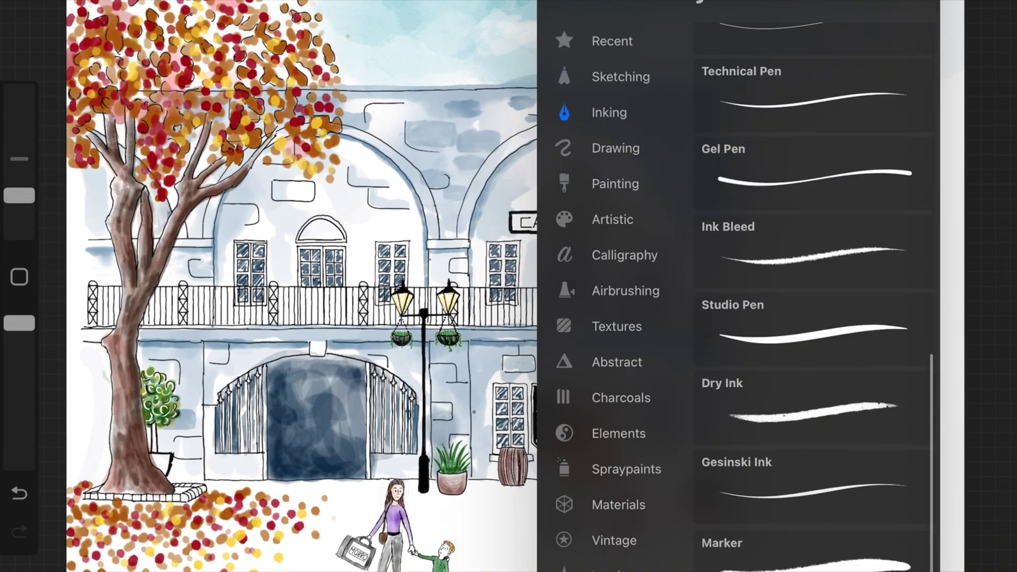
- Browse the Painting, Artistic, Calligraphy and Airbrushing sets in the brush library
click(615, 183)
scroll(816, 296, down, 10)
click(612, 220)
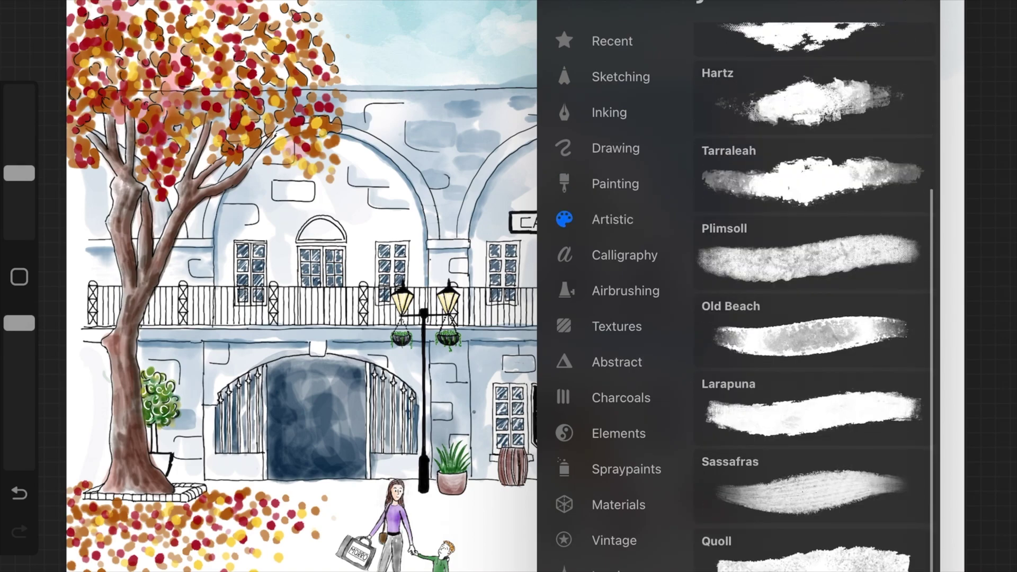
scroll(816, 297, up, 1)
click(624, 254)
scroll(816, 297, up, 2)
click(625, 290)
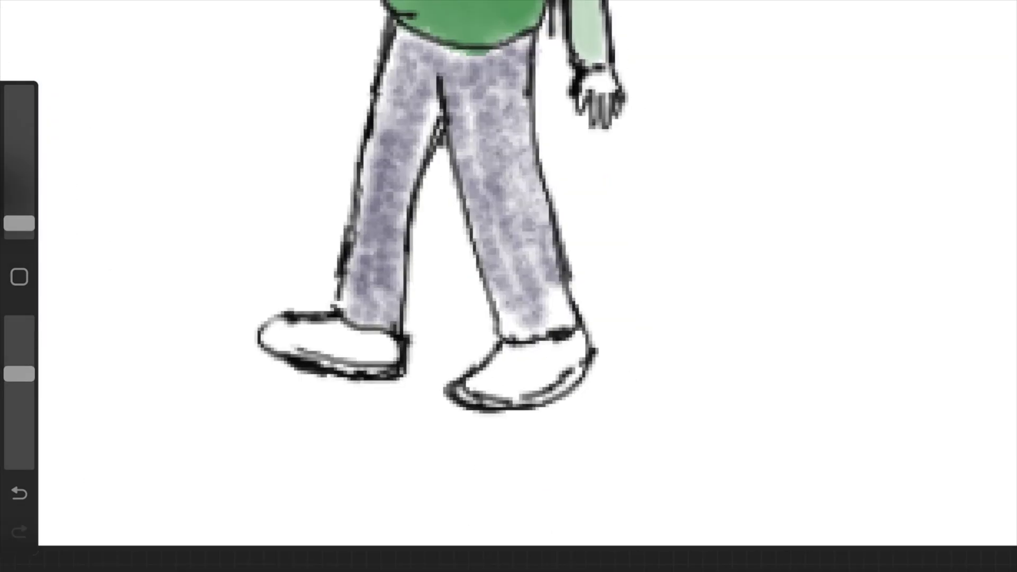
- Brush purple-grey over both trouser legs of the figure in the green top to deepen their colour
mouse_move(541, 331)
mouse_down()
mouse_move(517, 211)
mouse_move(516, 85)
mouse_up()
drag(471, 74, 488, 243)
drag(565, 324, 506, 212)
drag(418, 117, 392, 202)
mouse_move(413, 64)
mouse_down()
mouse_move(371, 312)
mouse_move(424, 64)
mouse_move(466, 148)
mouse_move(393, 233)
mouse_move(396, 339)
mouse_up()
- Reduce the brush size slightly and darken the inner side of the figure's right-hand trouser leg with purple-grey strokes
drag(19, 223, 19, 232)
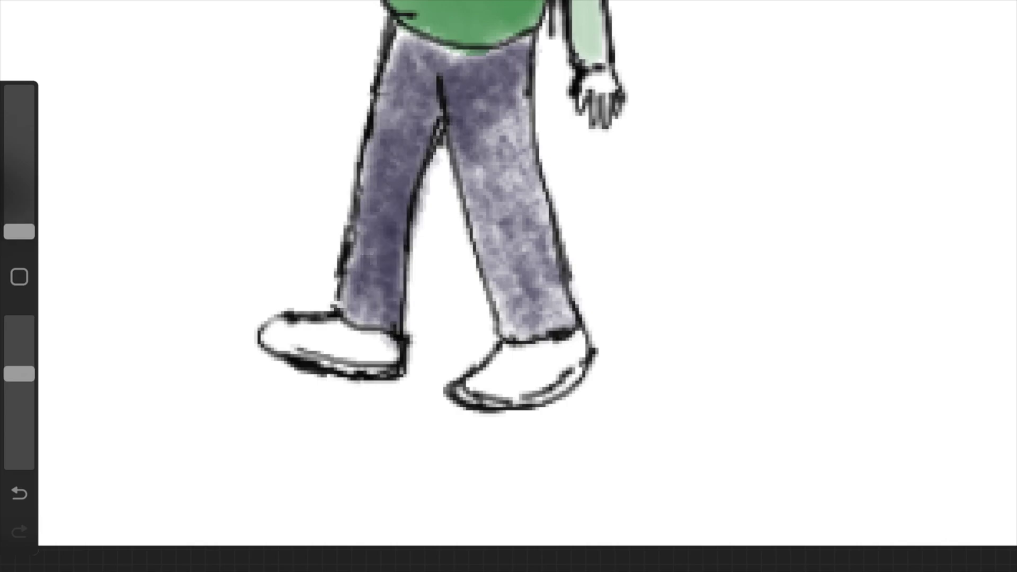
drag(466, 159, 512, 336)
drag(474, 133, 530, 347)
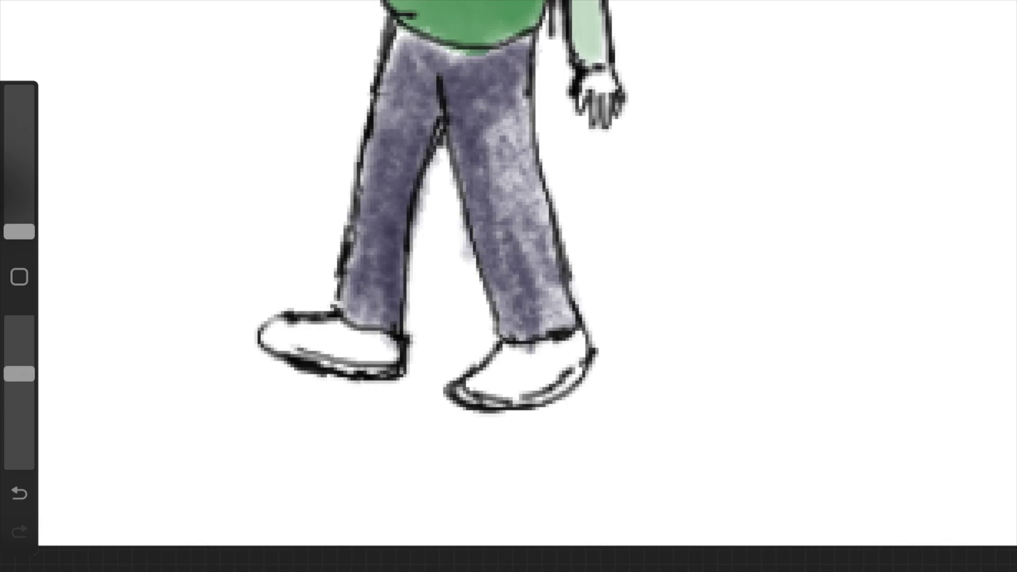
drag(493, 169, 506, 255)
- Pick a different colour and paint both shoes of the figure in the green top
key(c)
click(695, 162)
mouse_move(567, 352)
mouse_down()
mouse_move(521, 392)
mouse_move(477, 385)
mouse_move(479, 398)
mouse_up()
mouse_move(360, 344)
mouse_down()
mouse_move(281, 339)
mouse_move(360, 360)
mouse_up()
drag(323, 342, 397, 370)
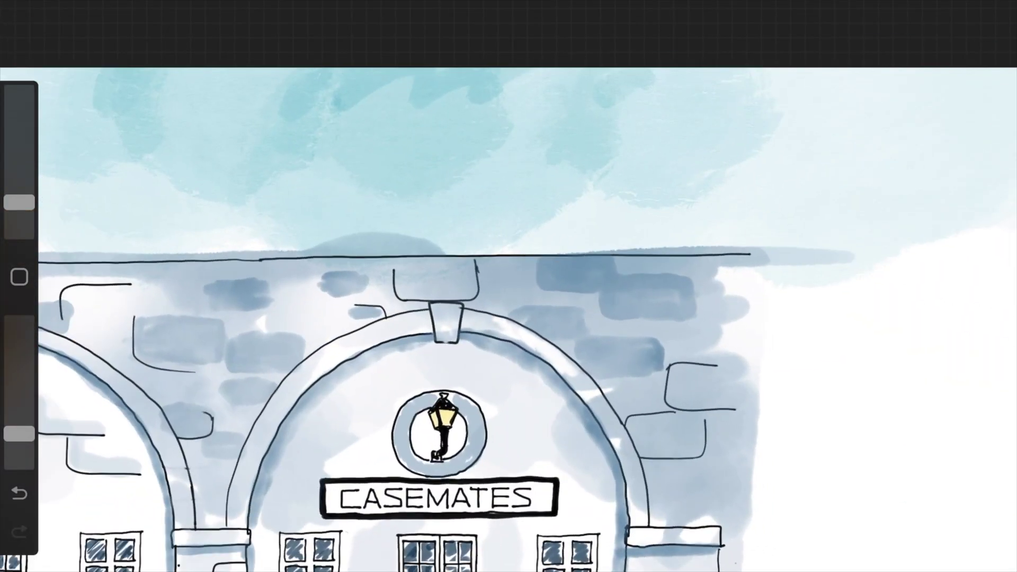
- Make the brush slightly smaller, raise its opacity and paint strokes on the teal sky above the Casemates building
mouse_move(530, 90)
mouse_down()
mouse_move(874, 87)
mouse_move(742, 223)
mouse_up()
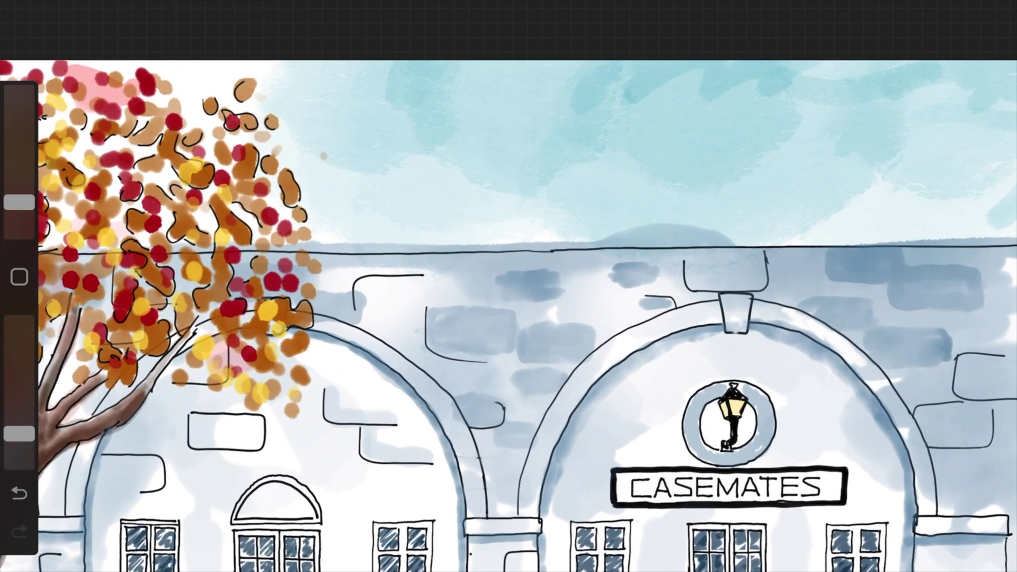
drag(19, 202, 19, 157)
drag(19, 433, 19, 411)
mouse_move(19, 157)
mouse_down()
mouse_move(19, 111)
mouse_move(19, 211)
mouse_up()
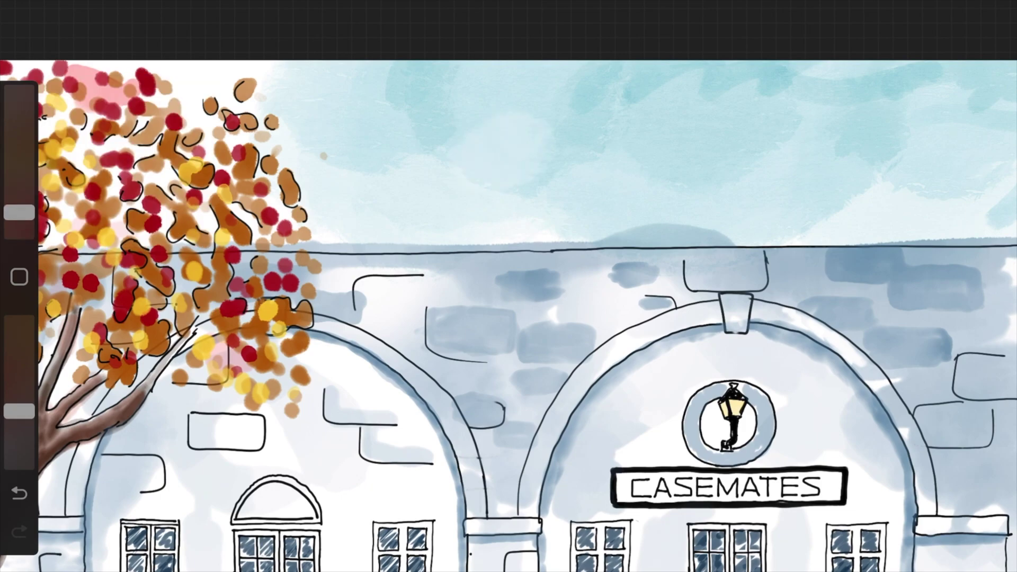
mouse_move(609, 139)
mouse_down()
mouse_move(688, 140)
mouse_move(662, 170)
mouse_move(588, 127)
mouse_up()
drag(699, 135, 652, 156)
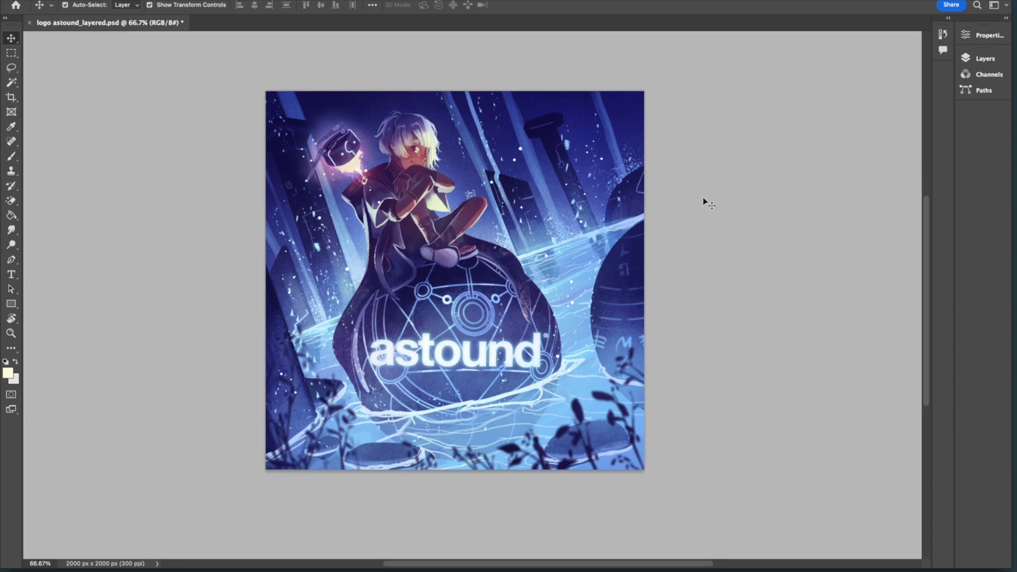
- Switch to Photoshop and look through the layers of the astound logo illustration
click(992, 57)
scroll(825, 240, down, 1)
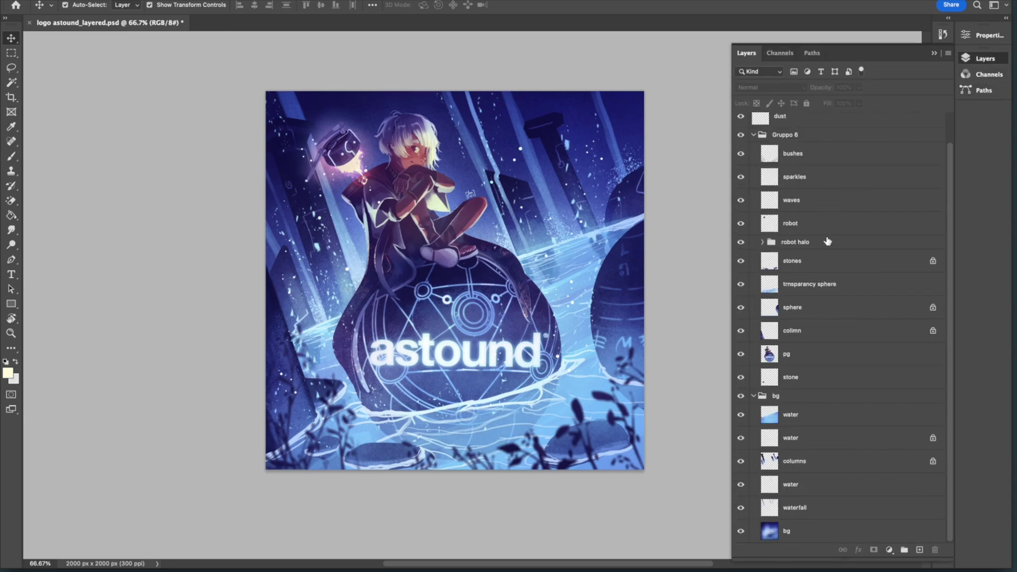
scroll(824, 238, up, 1)
scroll(825, 238, down, 1)
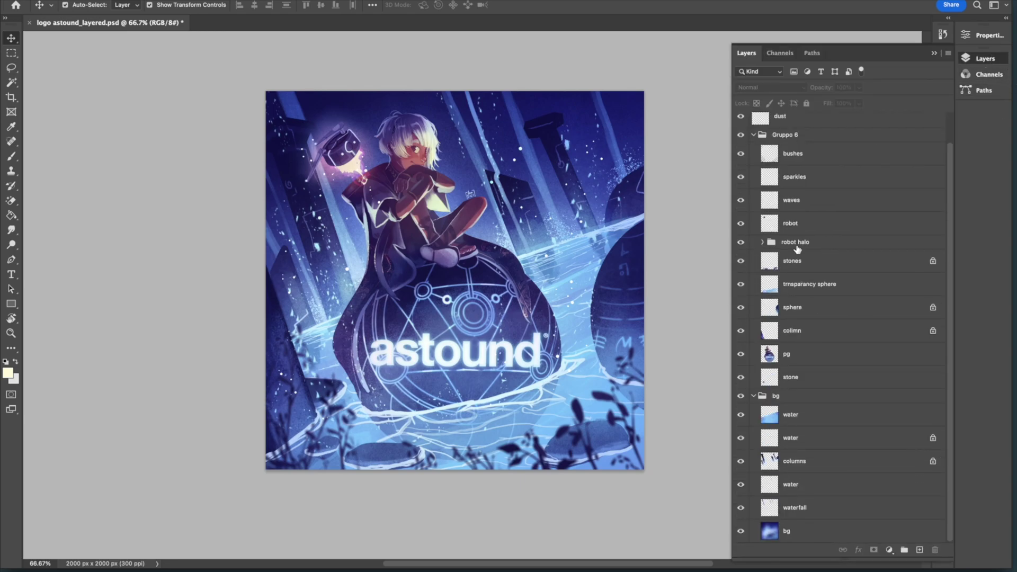
- Try scaling the pg layer with the seated character to about 95% width and 92% height, and undo the scaling
click(803, 356)
drag(562, 106, 574, 167)
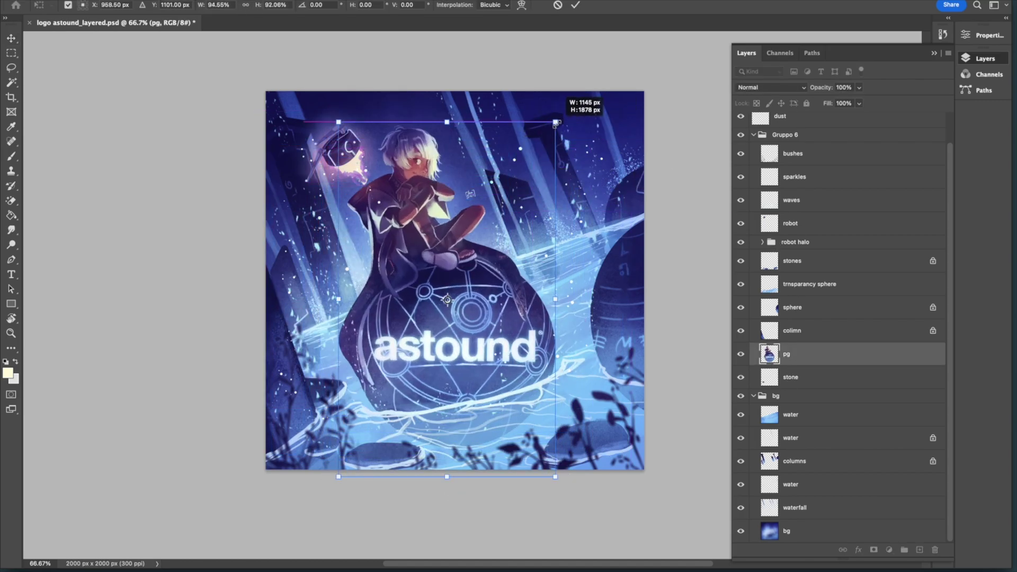
drag(556, 122, 557, 122)
key(ctrl+z)
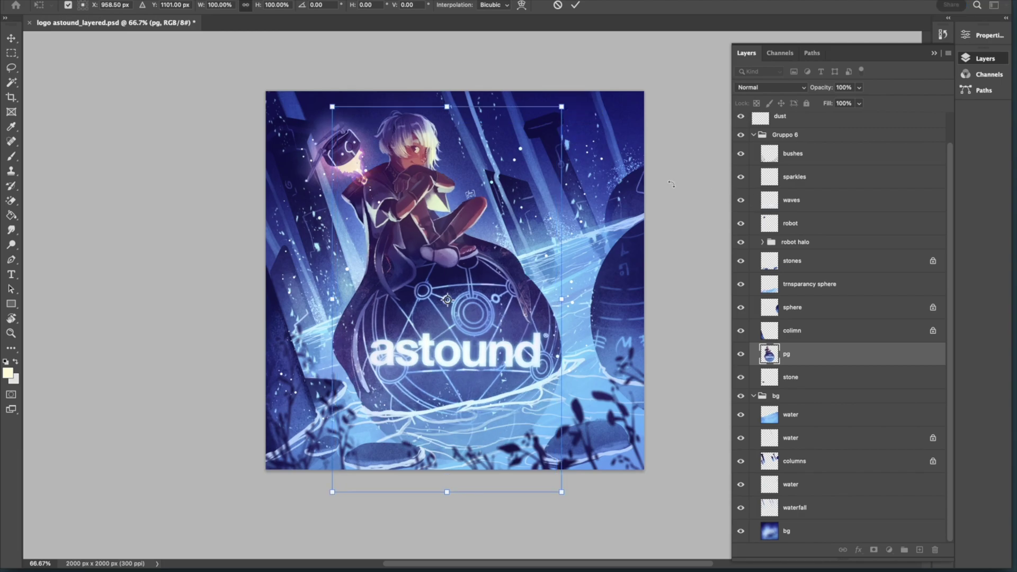